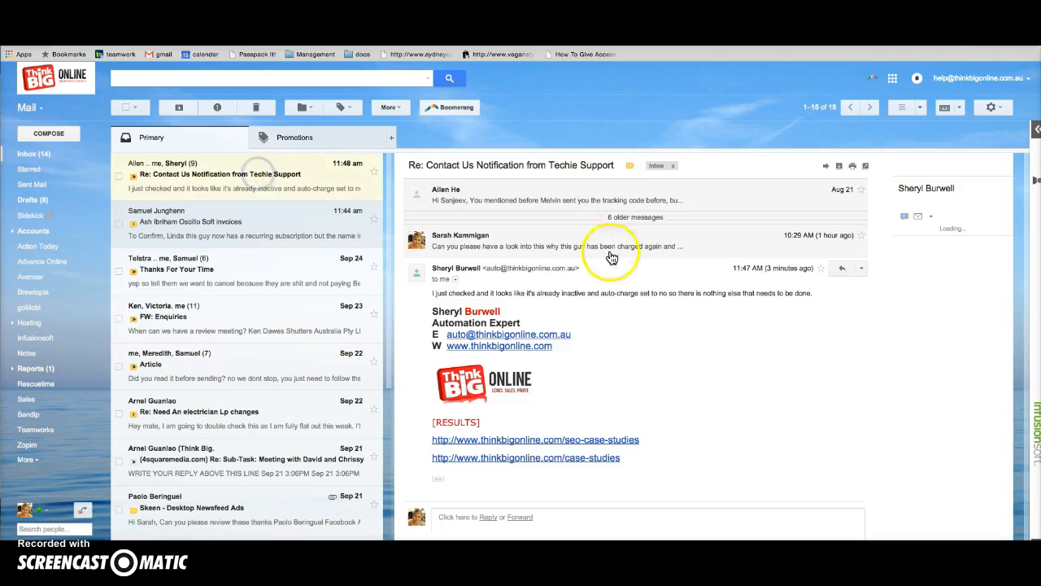
- Preview the "Thanks For Your Time" conversation and turn off the inbox's split preview pane
click(273, 281)
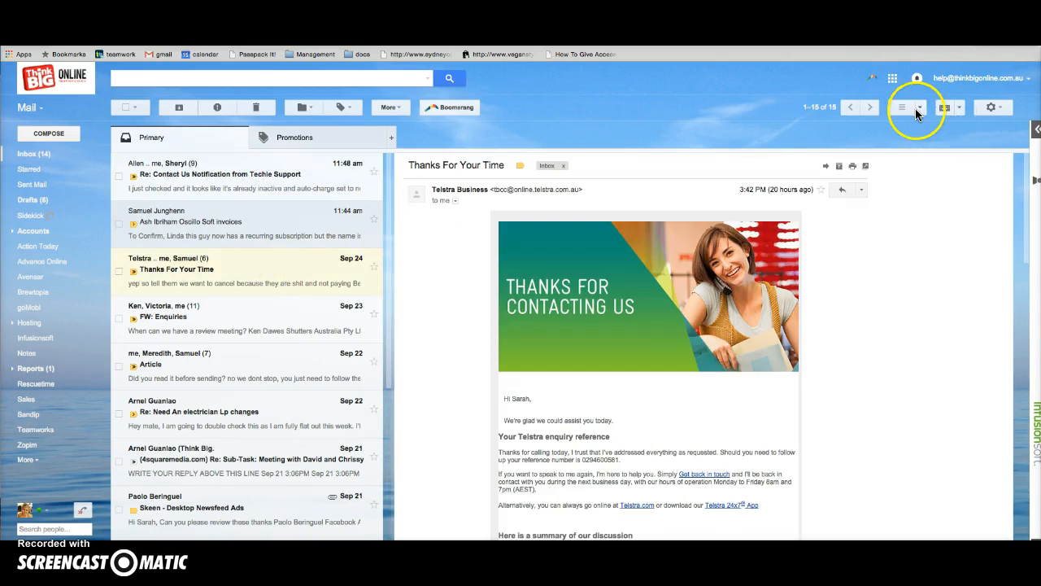
click(919, 108)
click(927, 126)
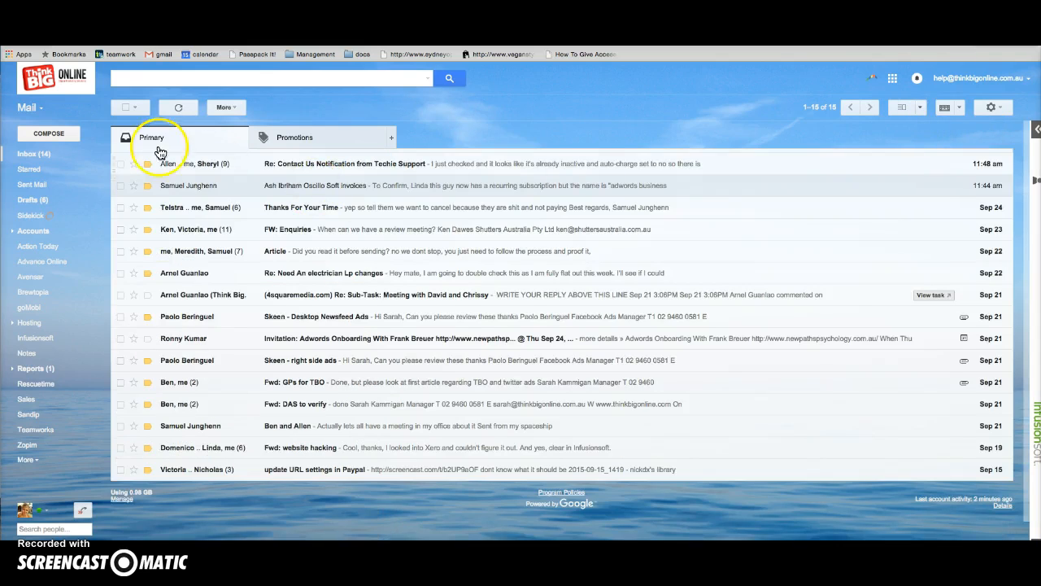
- View the Promotions category, disable it in the inbox configuration and save, leaving only Primary enabled
click(318, 146)
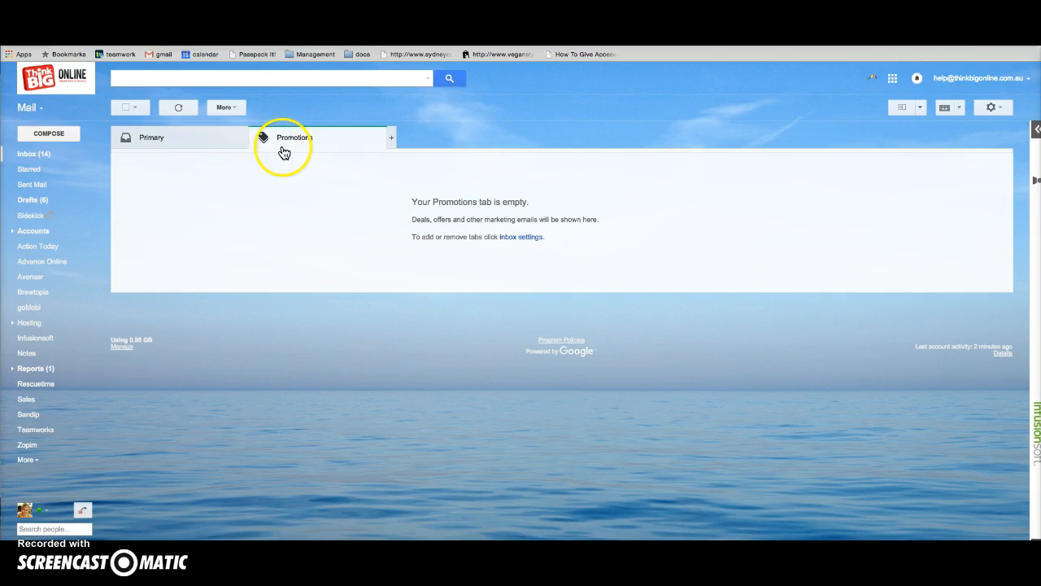
click(992, 109)
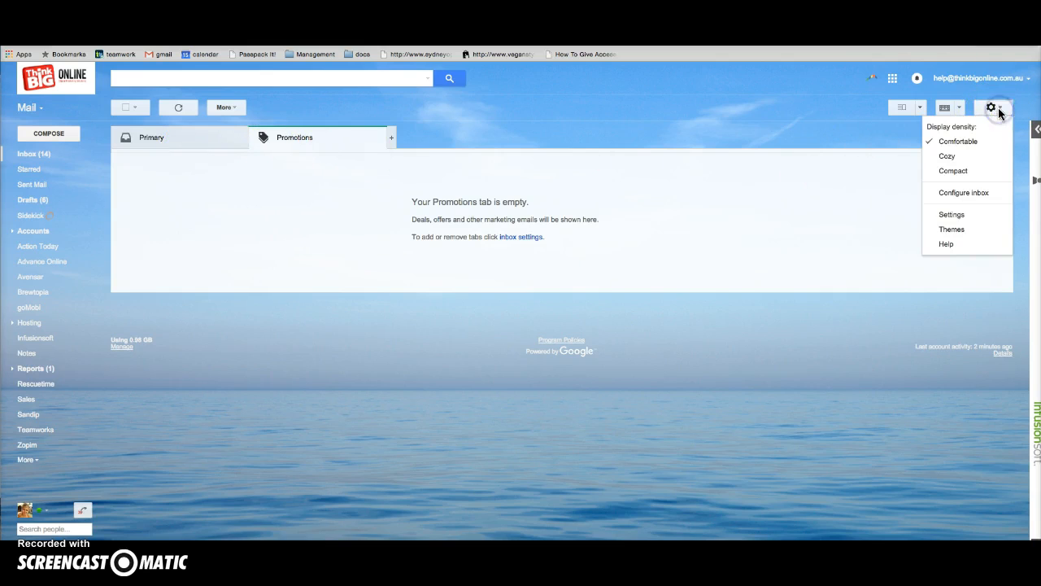
click(961, 196)
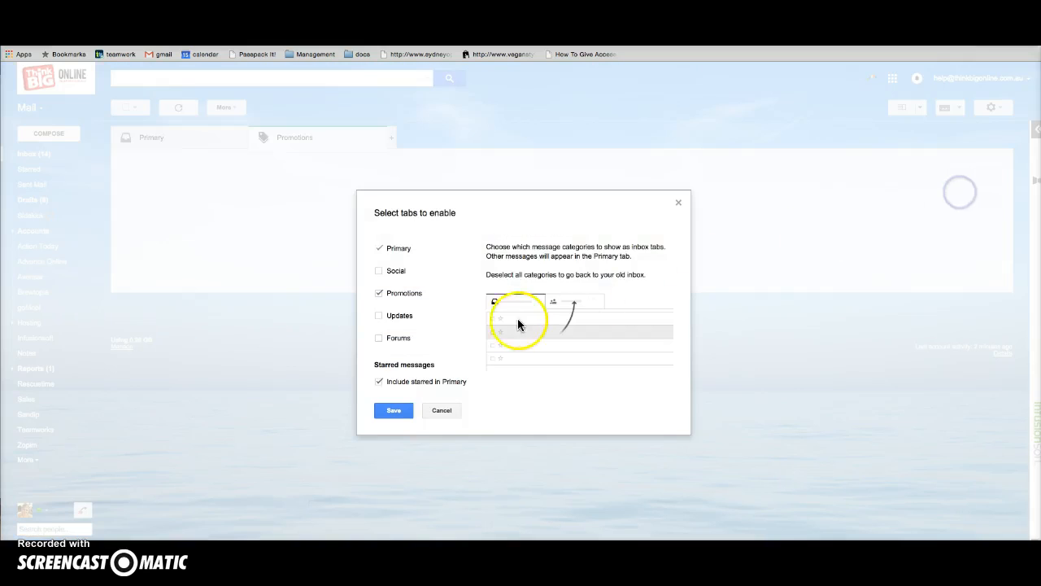
click(378, 294)
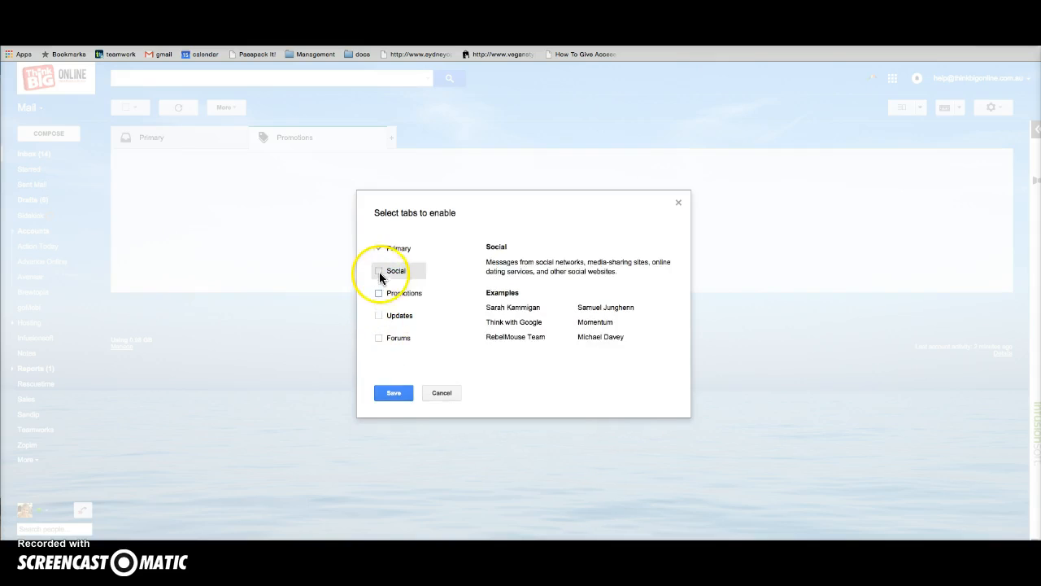
click(399, 395)
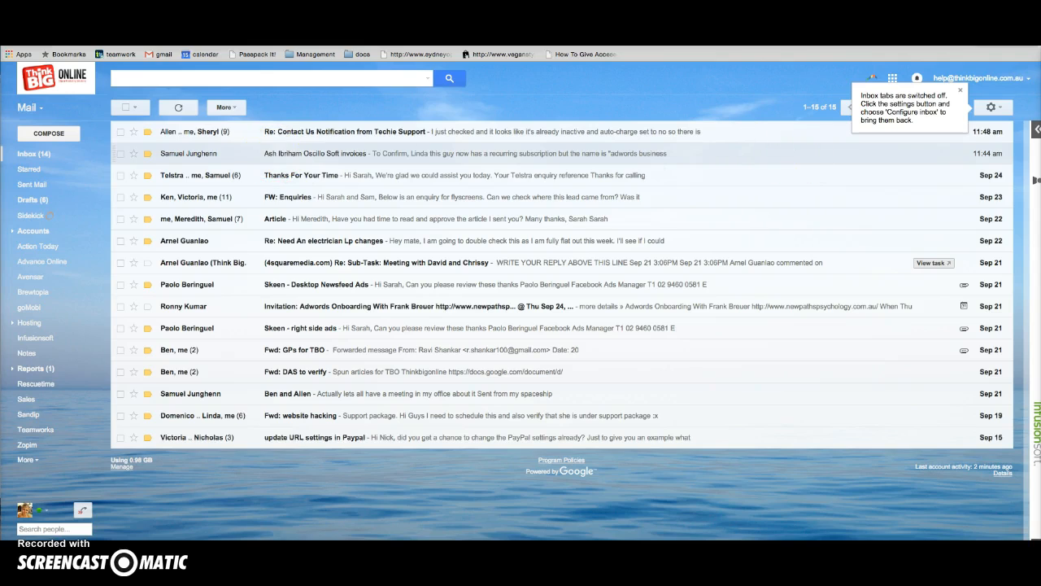
click(961, 90)
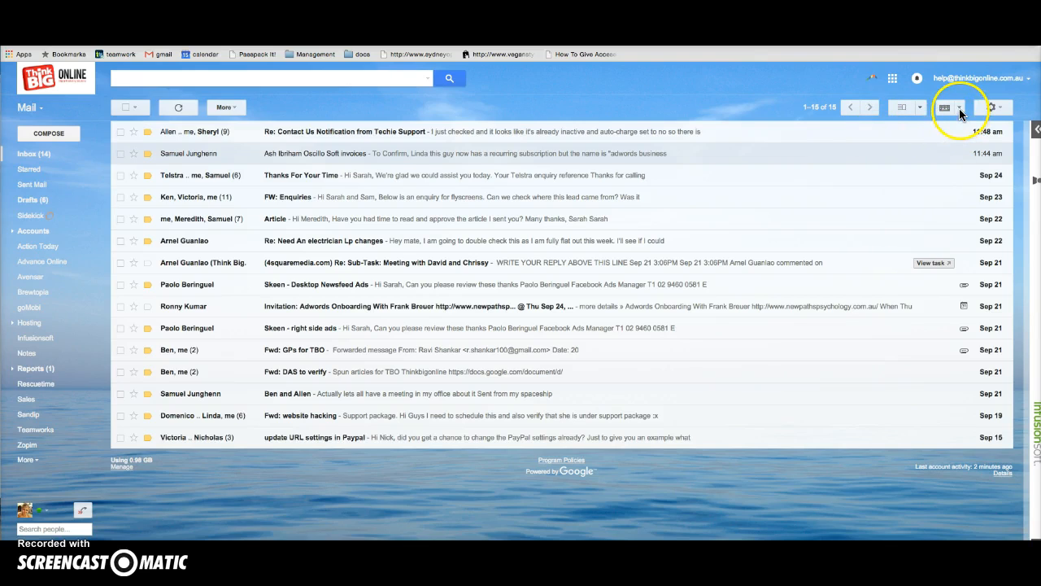
- Enable the Multiple Inboxes lab in the mail settings and save the changes
click(993, 107)
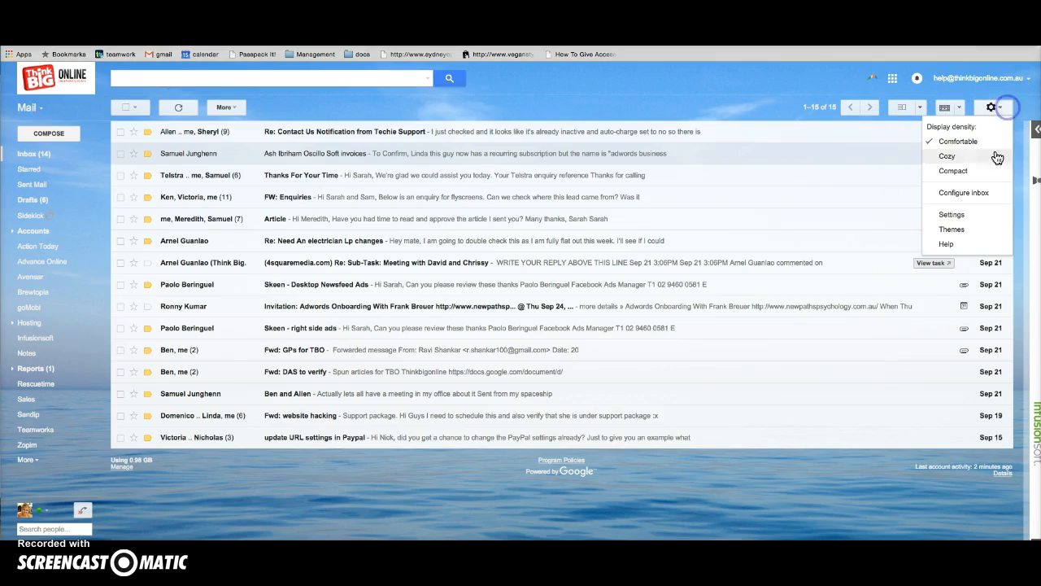
click(983, 215)
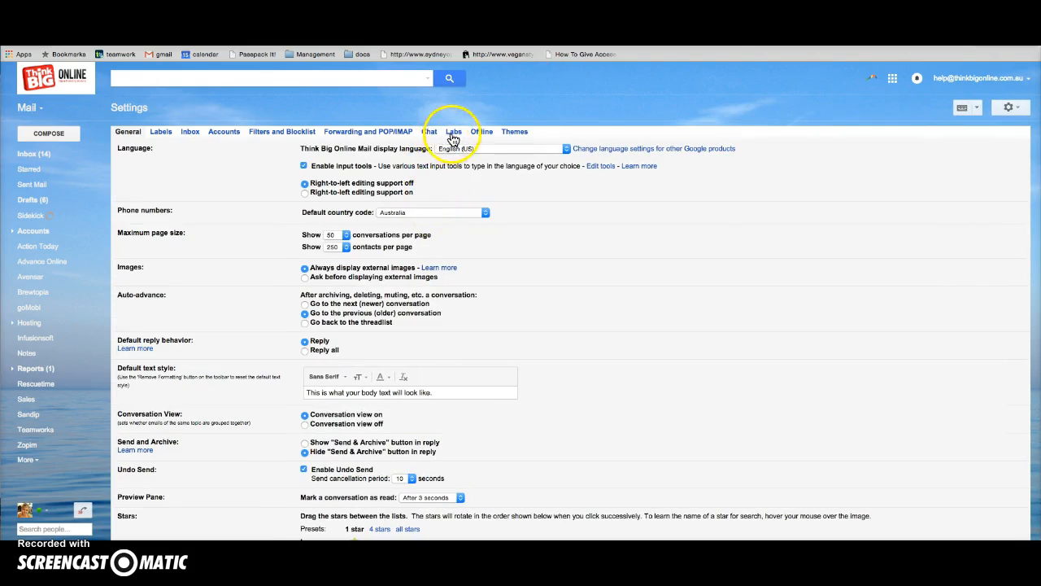
click(453, 133)
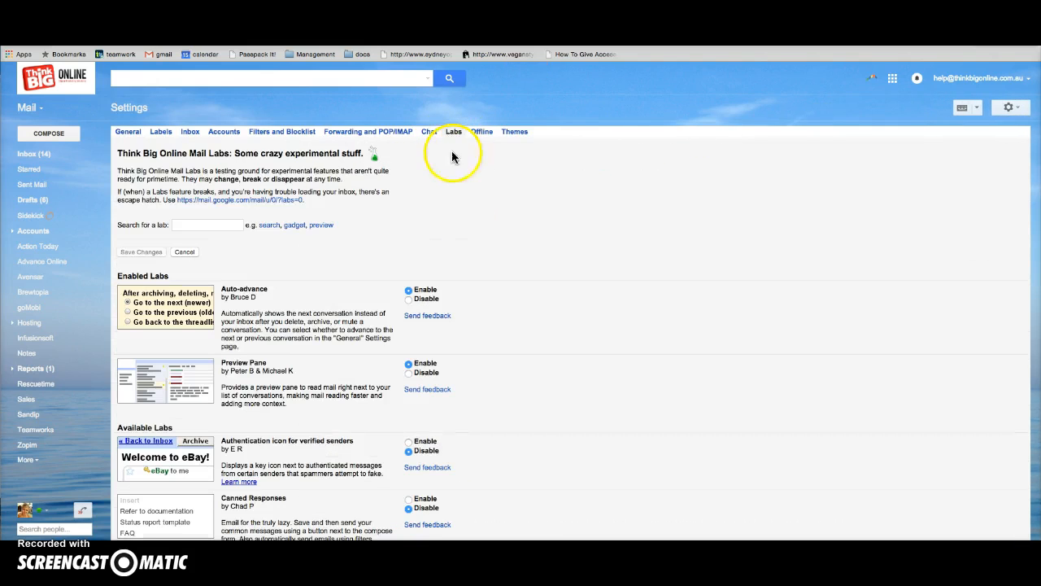
scroll(413, 295, down, 3)
scroll(413, 299, down, 12)
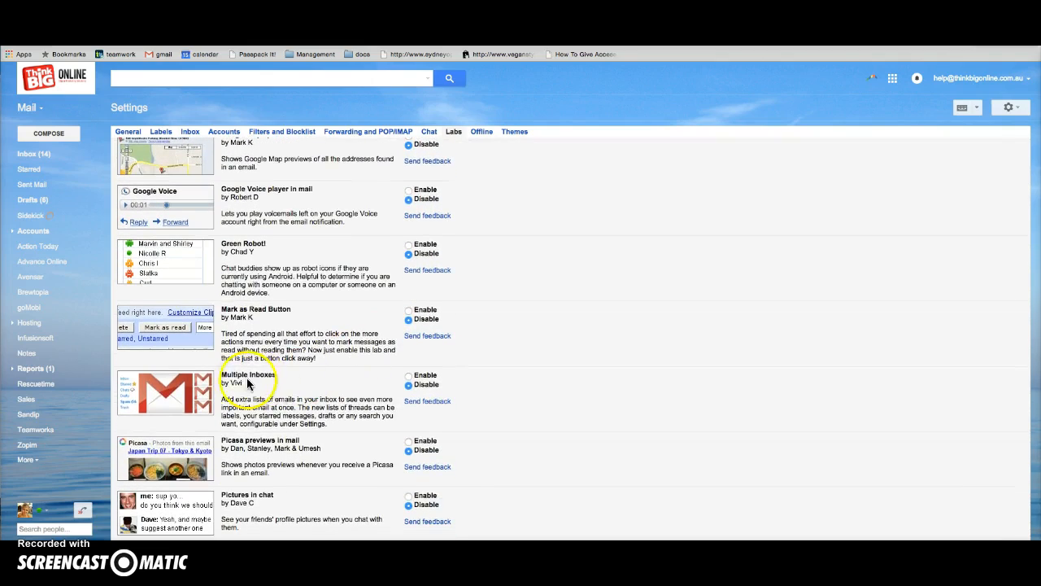
click(407, 376)
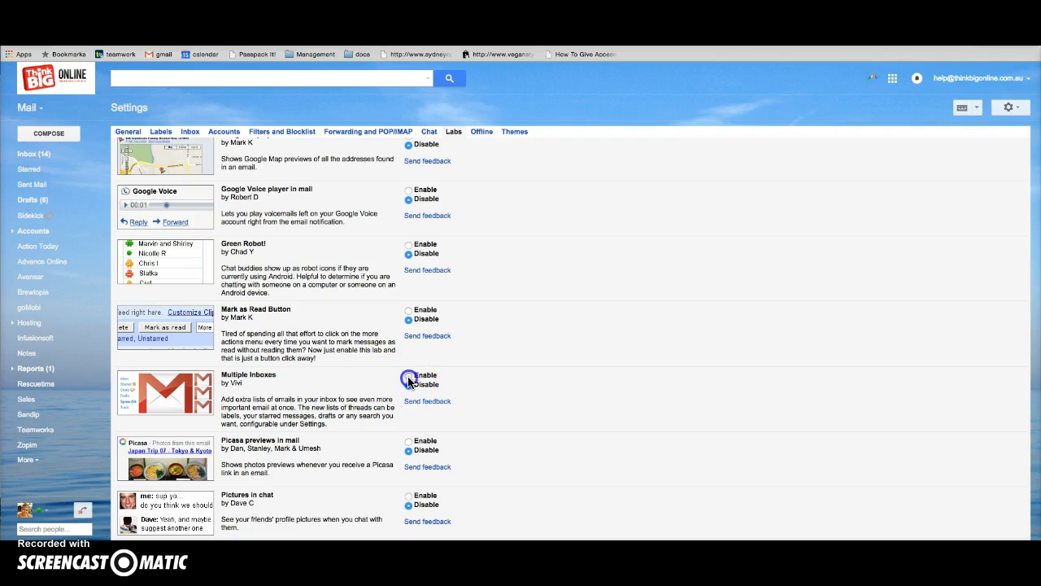
scroll(476, 365, down, 10)
scroll(475, 358, down, 3)
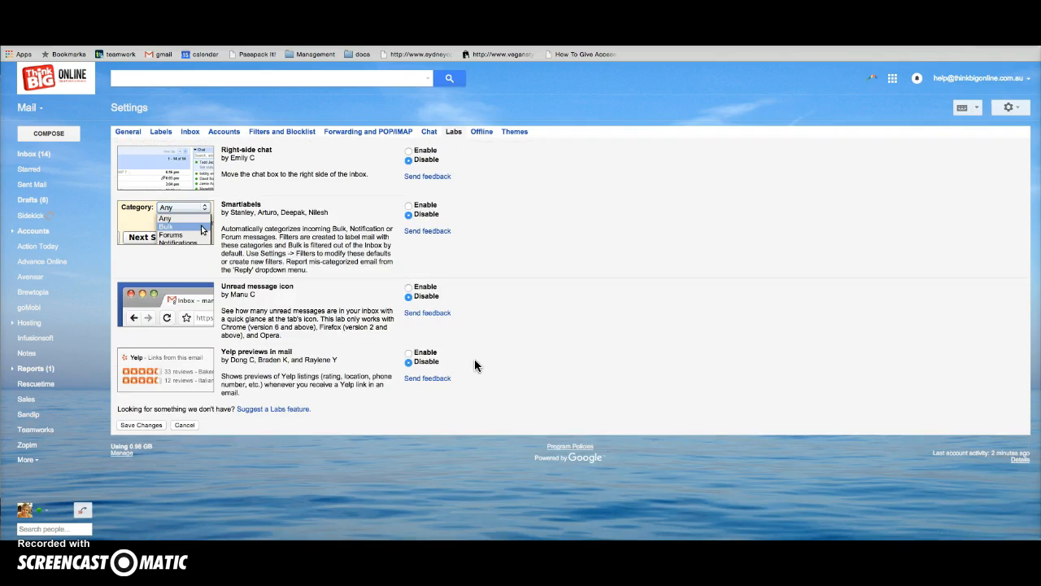
click(137, 424)
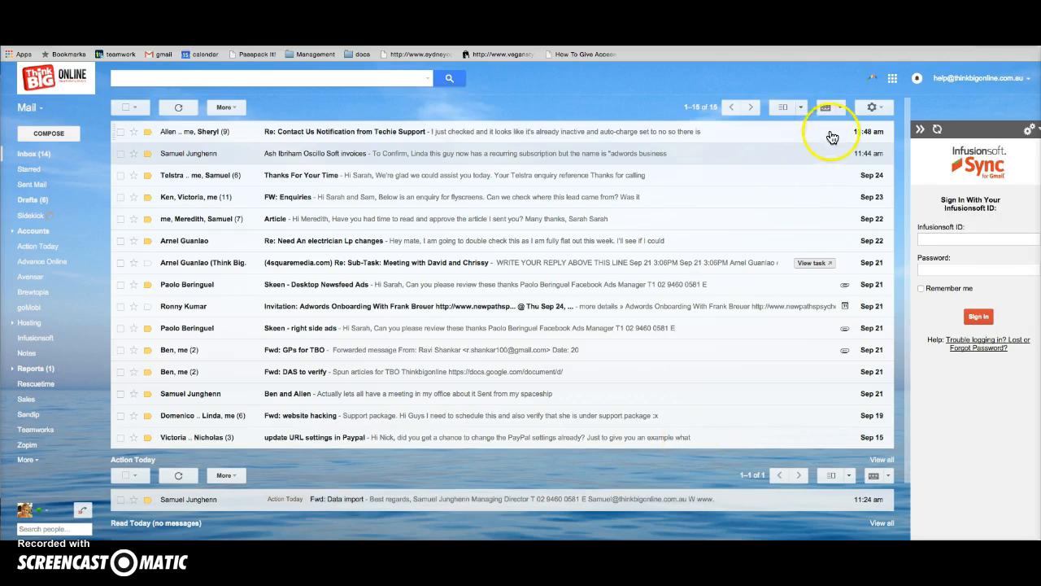
- Open the Multiple inboxes settings
click(878, 111)
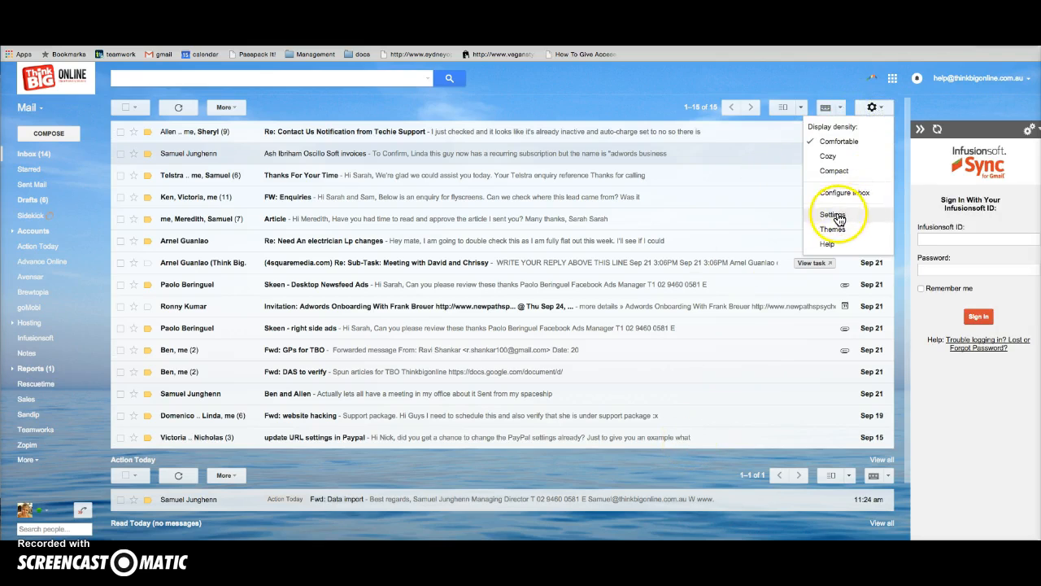
click(840, 215)
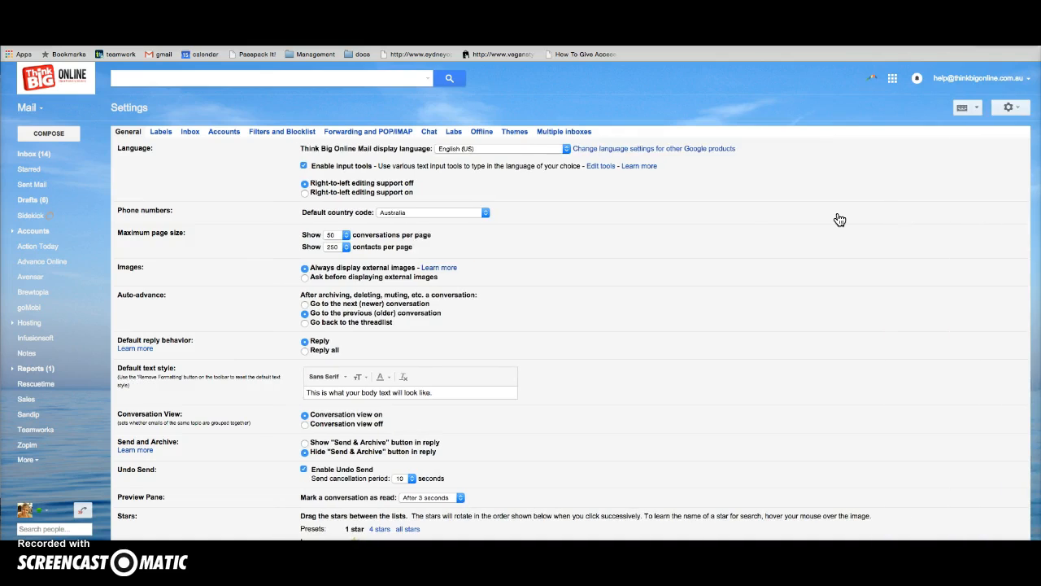
click(572, 133)
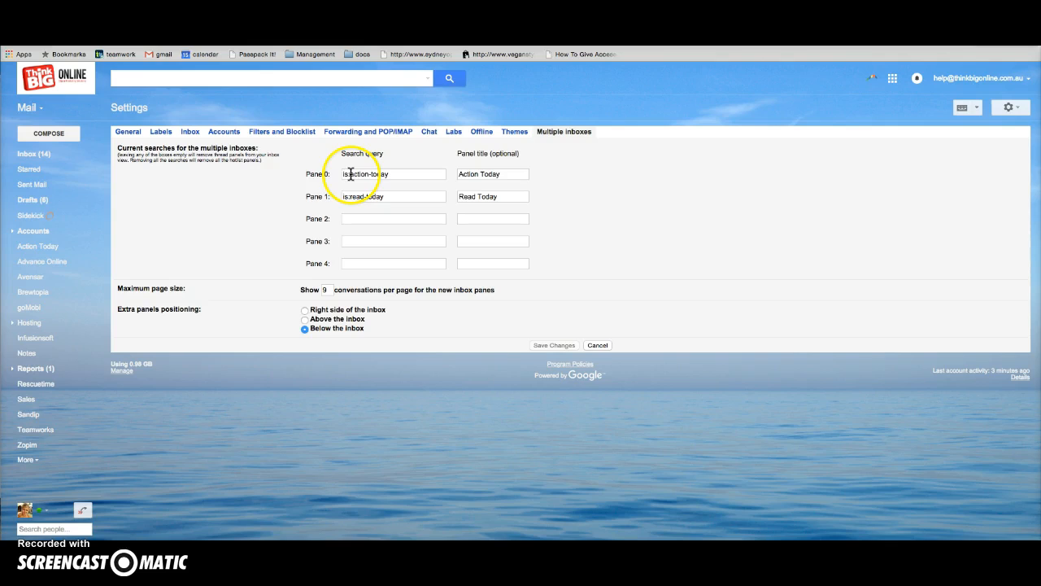
- Try is:starred as the search query for Pane 0 and restore it to is:action-today
drag(343, 174, 401, 174)
text(is:starred)
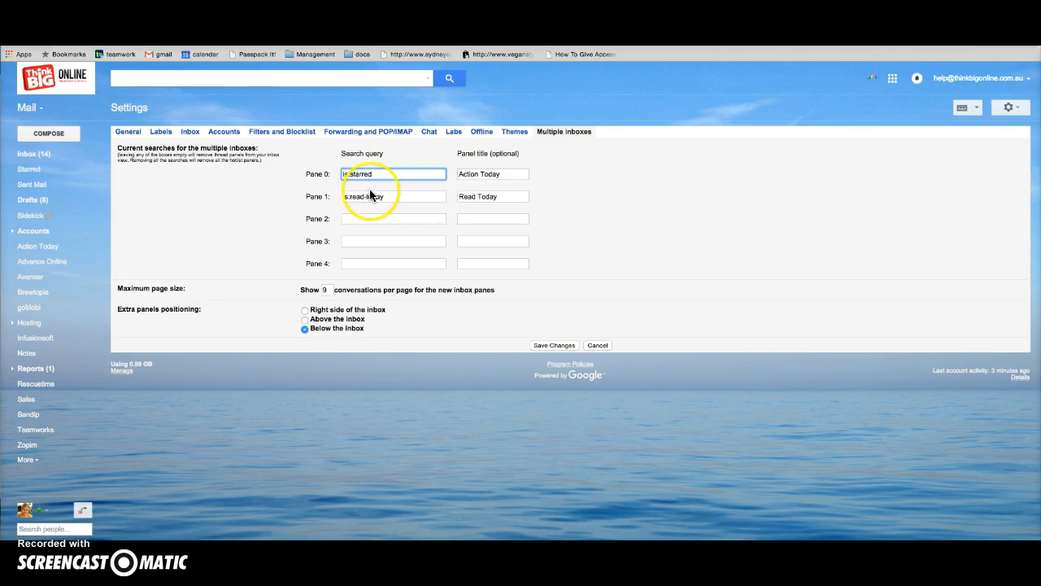
click(377, 175)
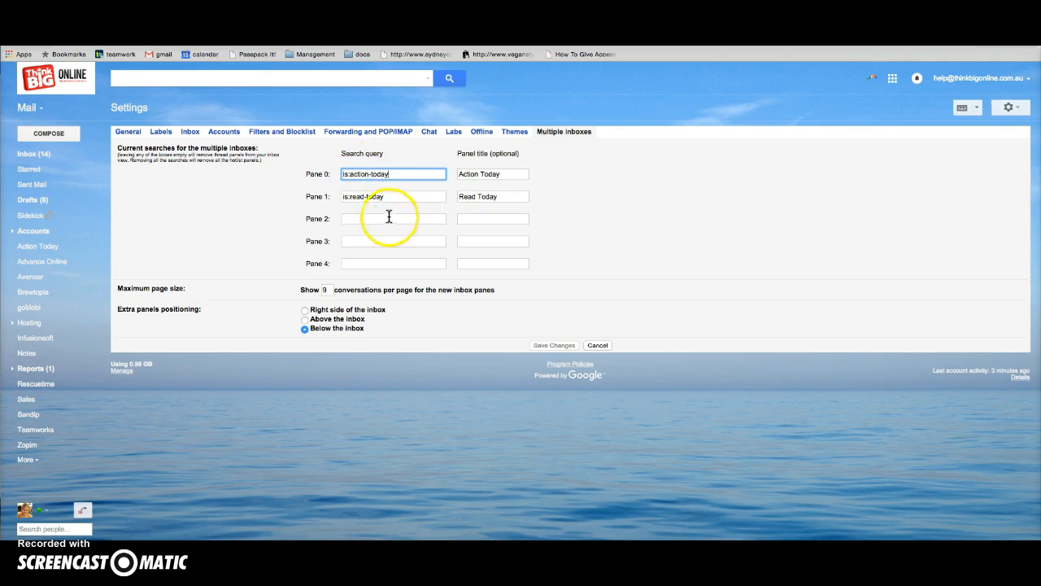
- Add Pane 2 with the search query "is: read-and-review" and title "Red and Review", and save the settings with extra panels below the inbox
click(352, 219)
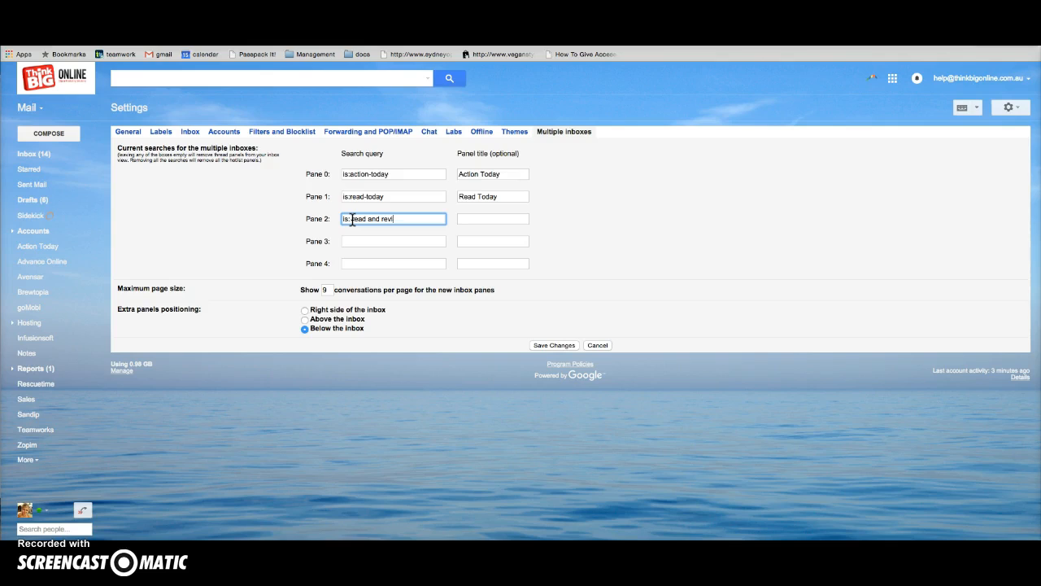
text(is:read and review)
click(352, 220)
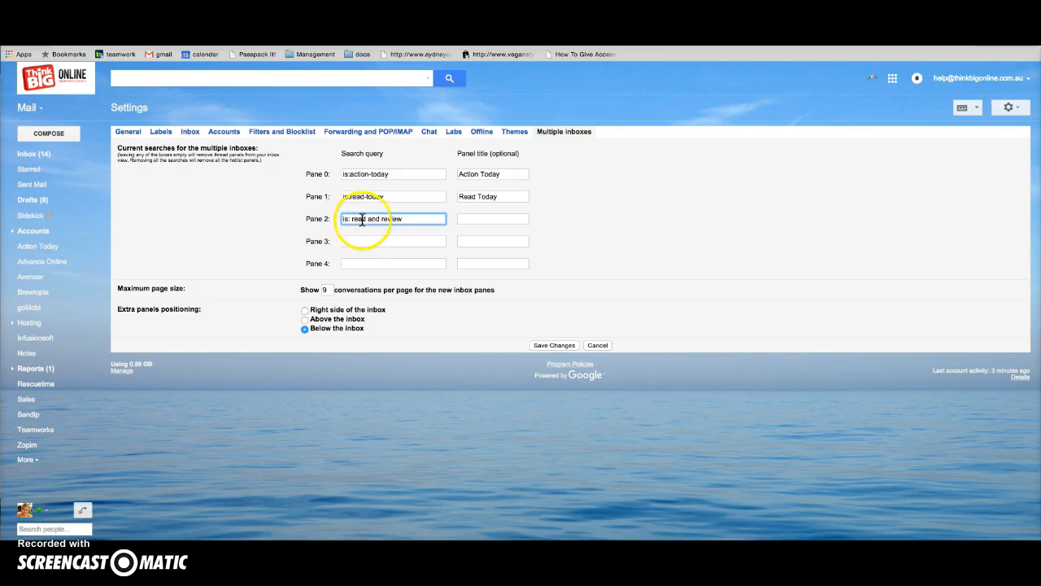
click(370, 219)
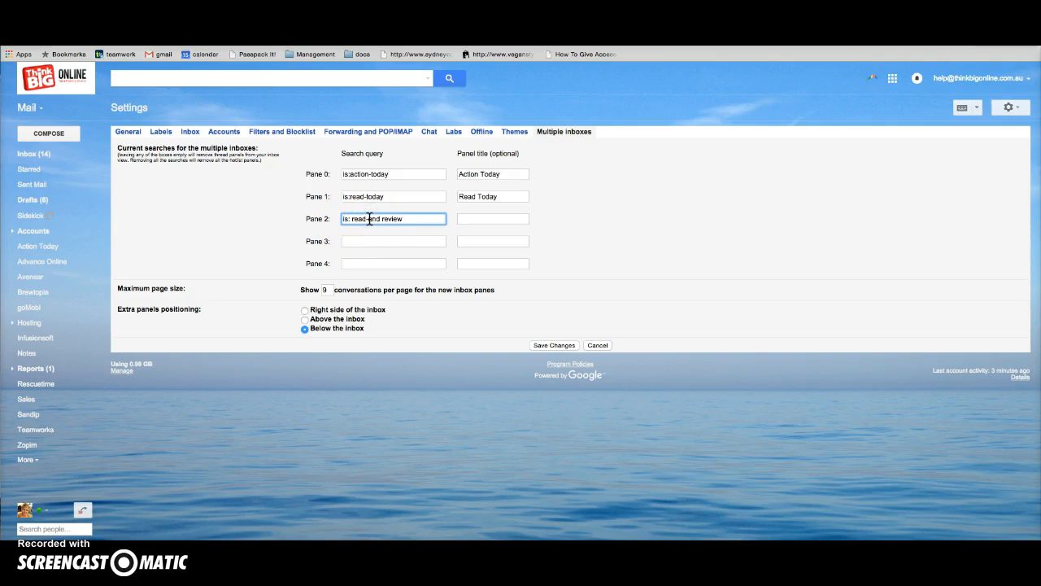
click(470, 218)
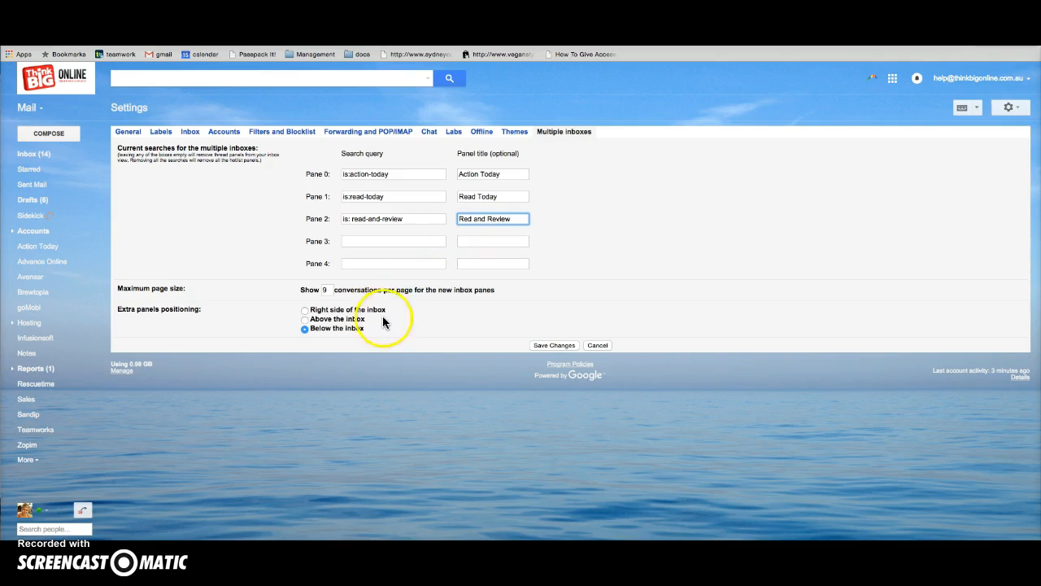
click(305, 319)
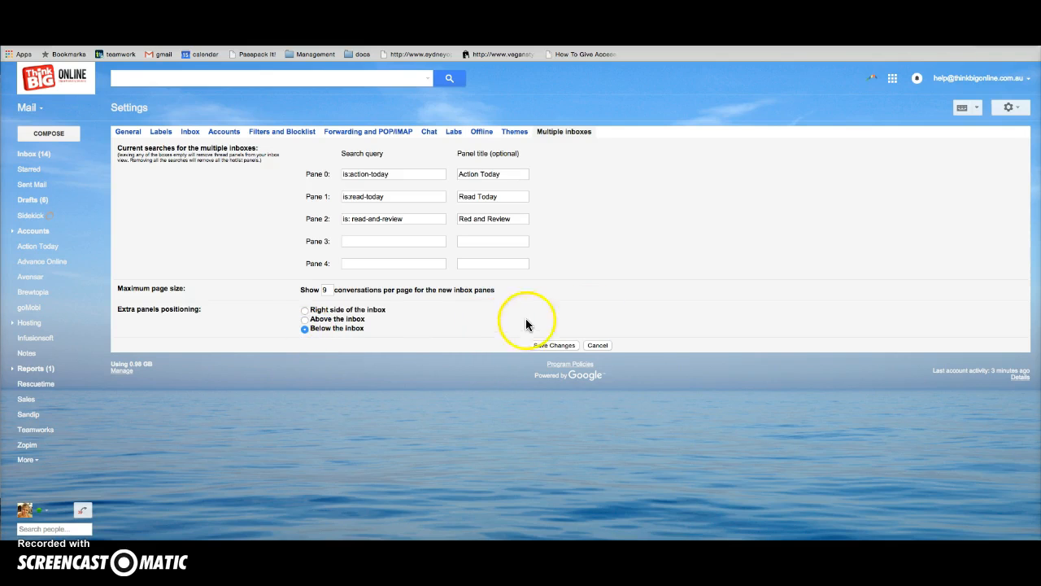
click(543, 345)
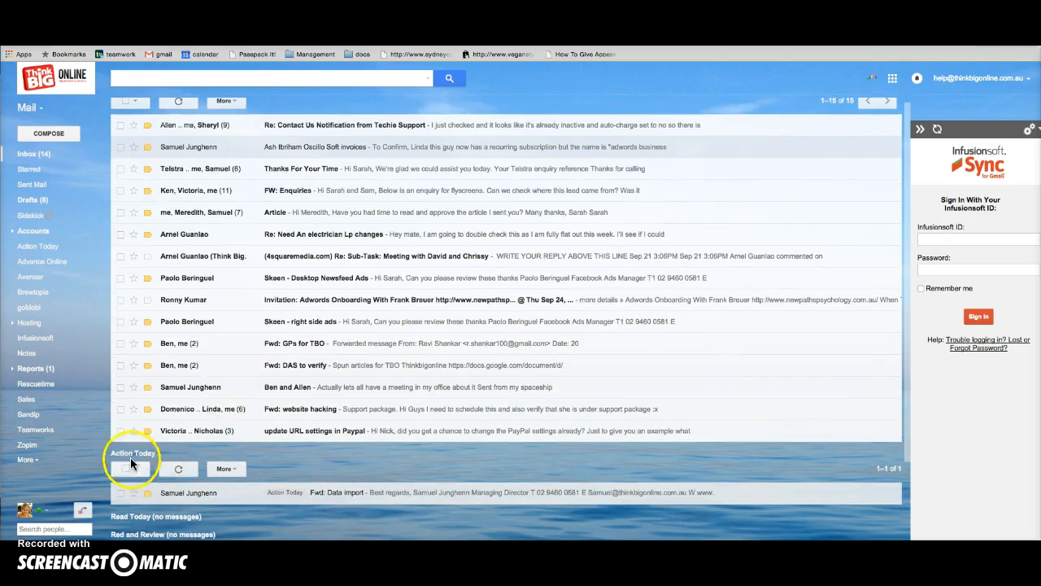
- Open the "Re: Contact Us Notification from Techie Support" conversation and apply the Action Today label to it
scroll(211, 444, down, 1)
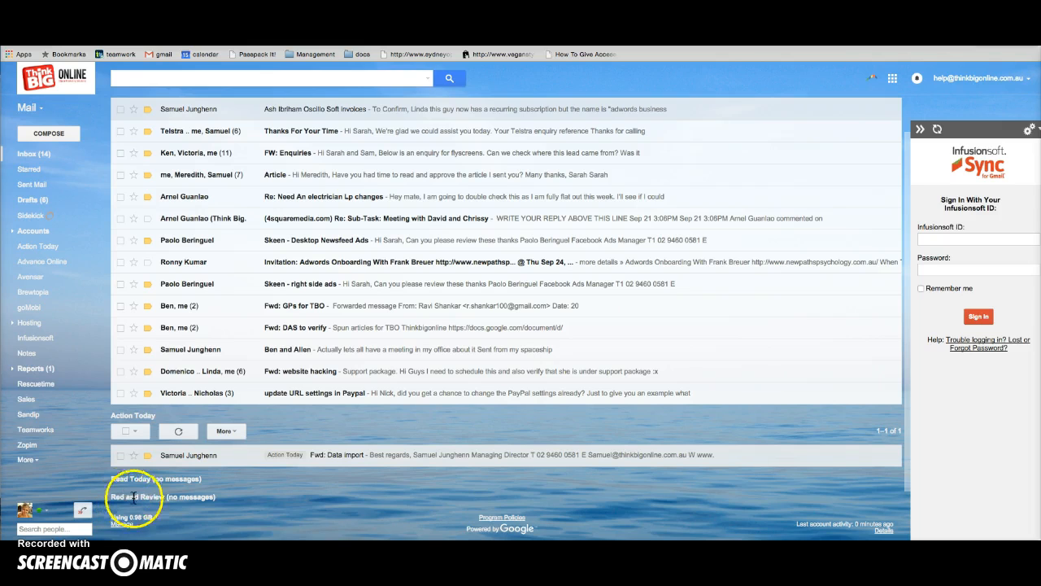
scroll(245, 469, up, 1)
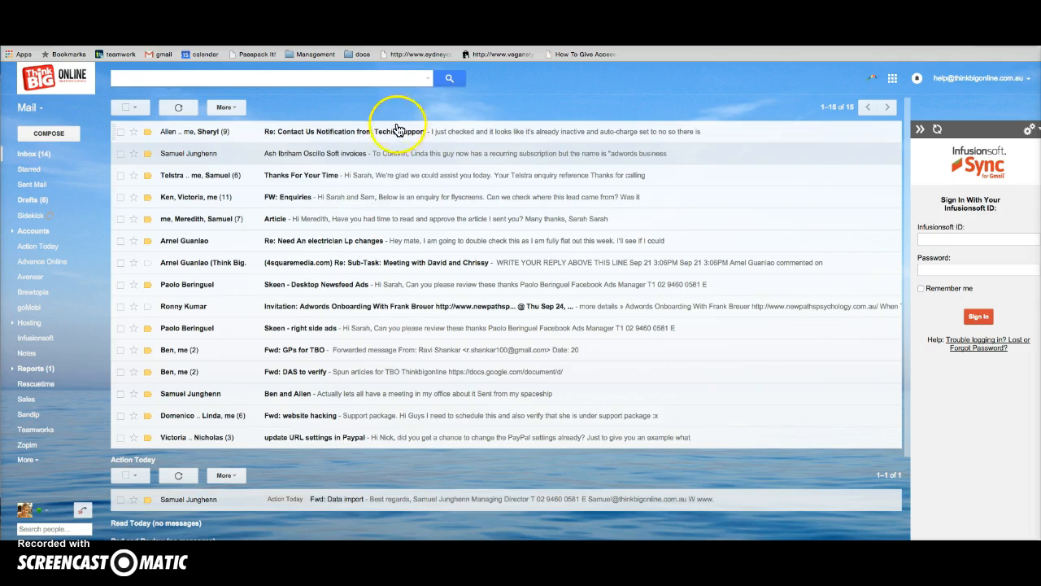
click(351, 134)
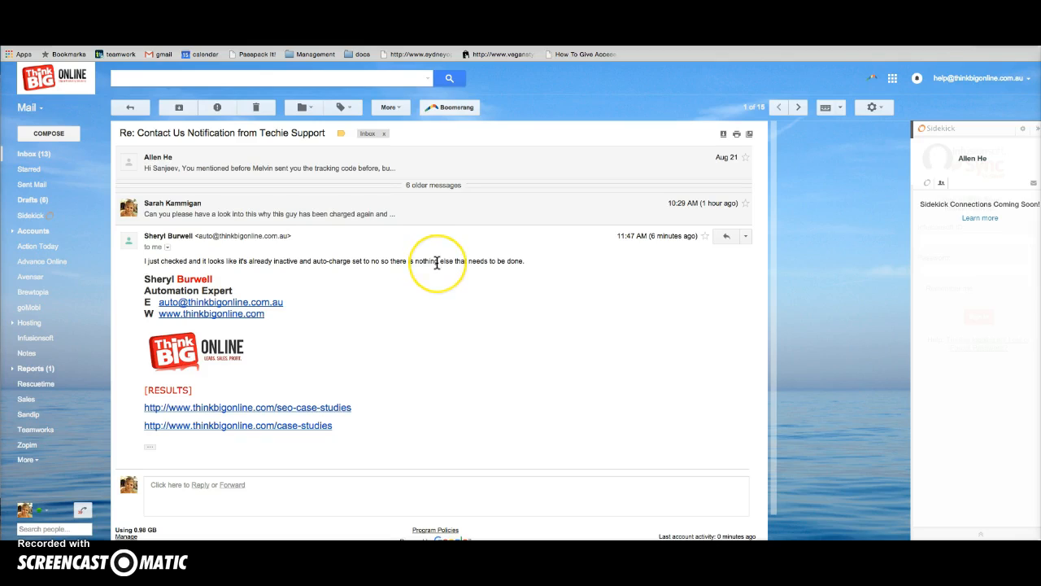
click(349, 111)
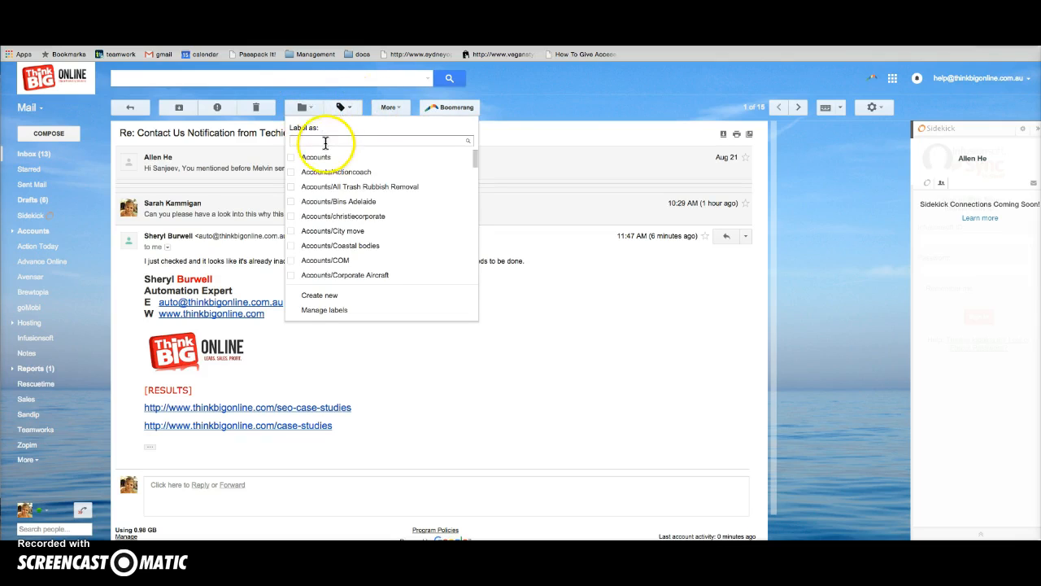
click(303, 108)
click(344, 112)
click(343, 144)
text(Action)
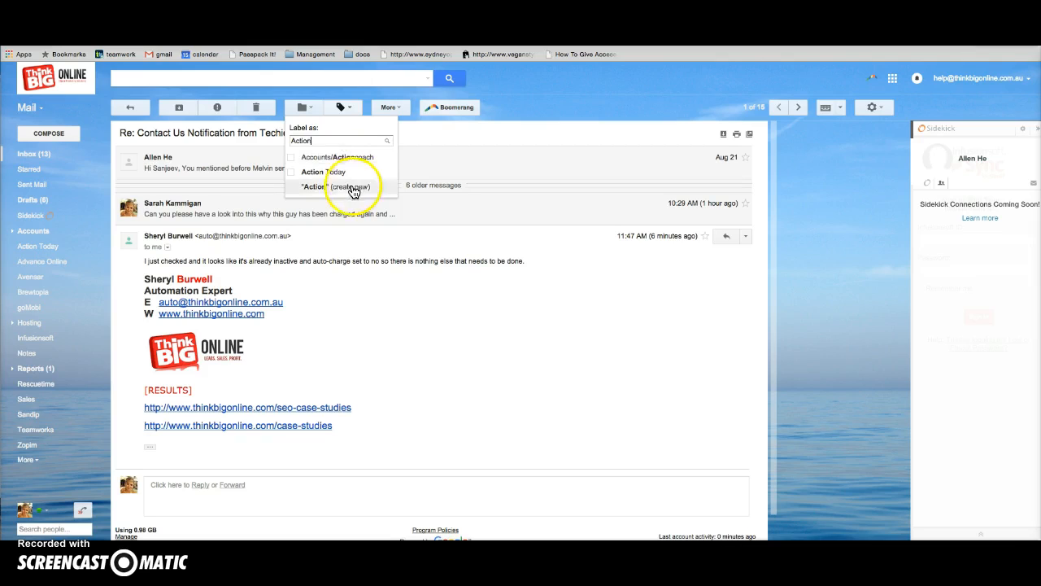
click(334, 174)
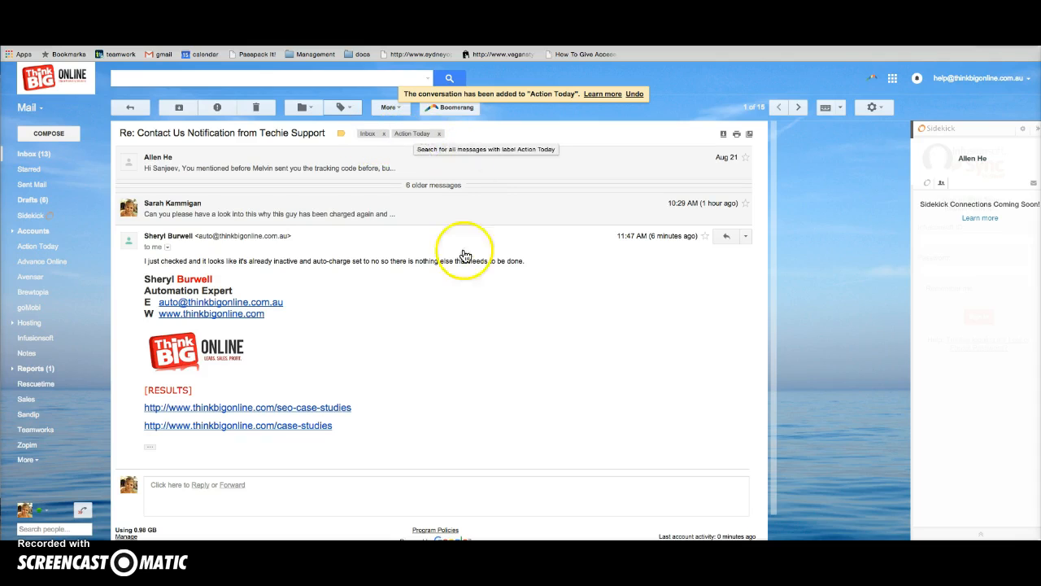
- Archive the labelled conversation by removing its Inbox label, and return to the inbox to check the Action Today panel
click(385, 135)
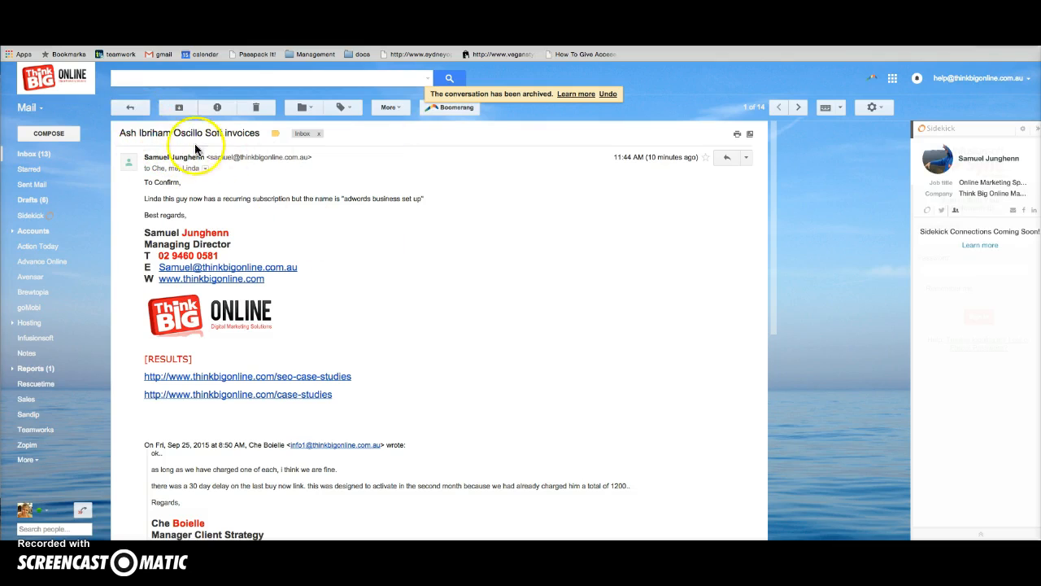
click(137, 108)
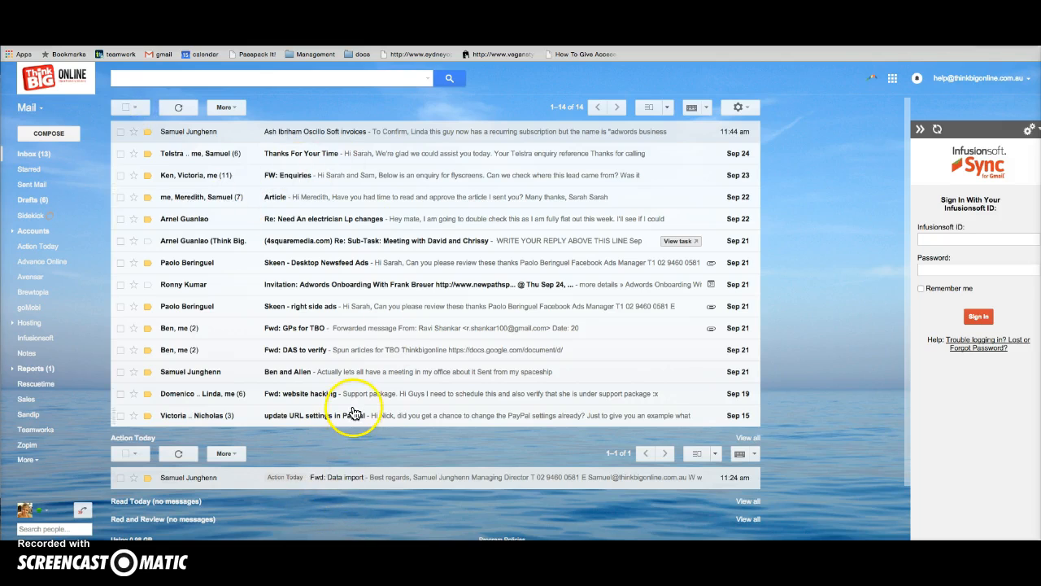
scroll(350, 413, down, 2)
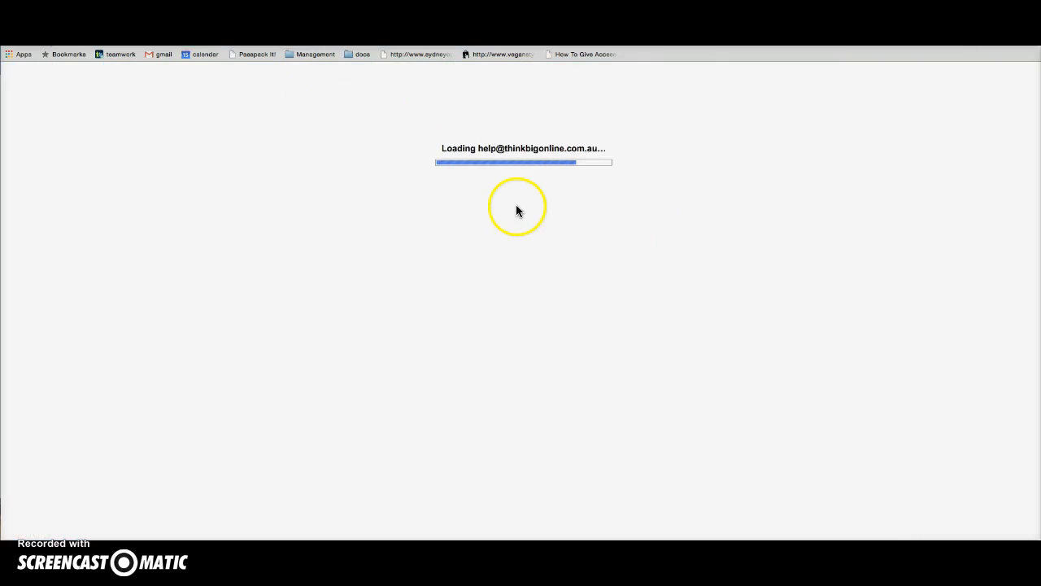
- Open the newest inbox conversation, about Oscillo Soft invoices, and apply a newly created label named "Read and Review" to it
scroll(509, 195, down, 3)
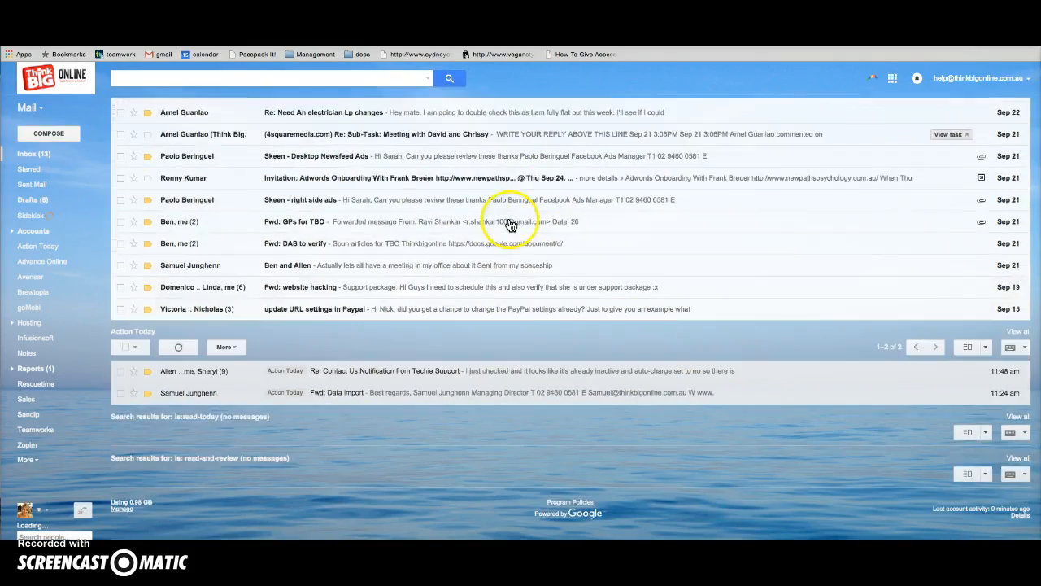
scroll(406, 347, up, 3)
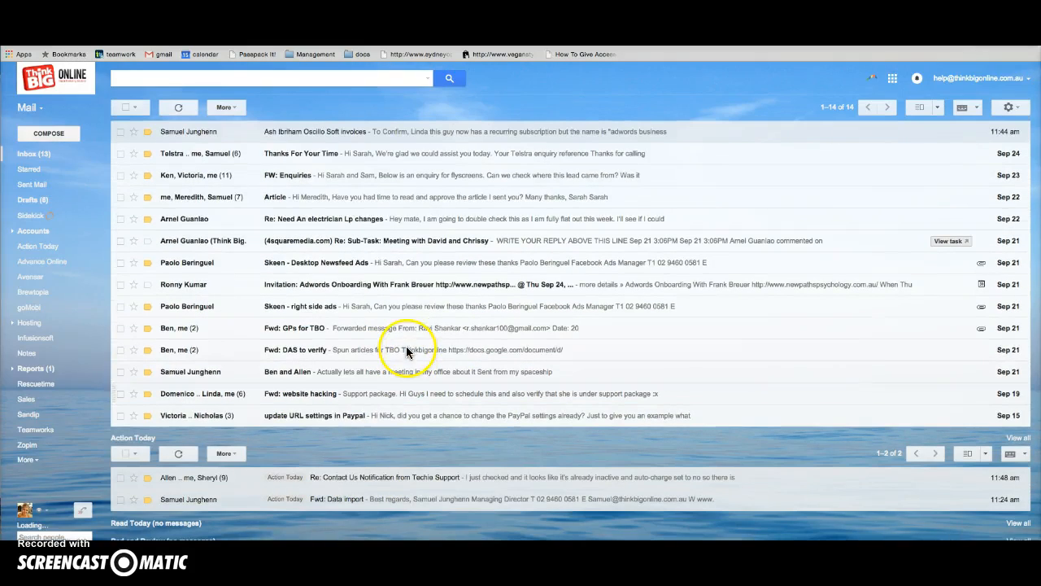
click(307, 133)
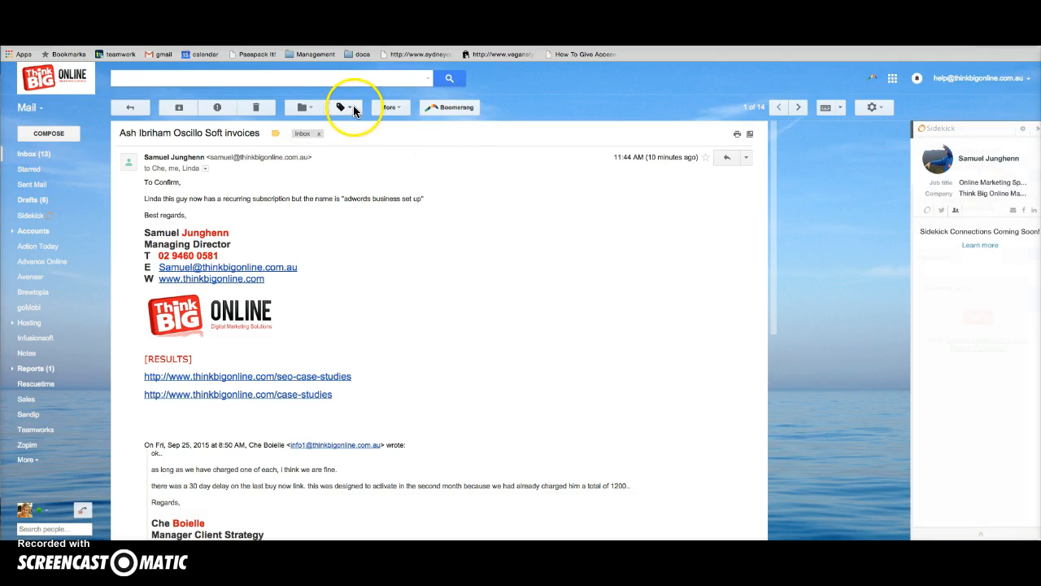
click(350, 109)
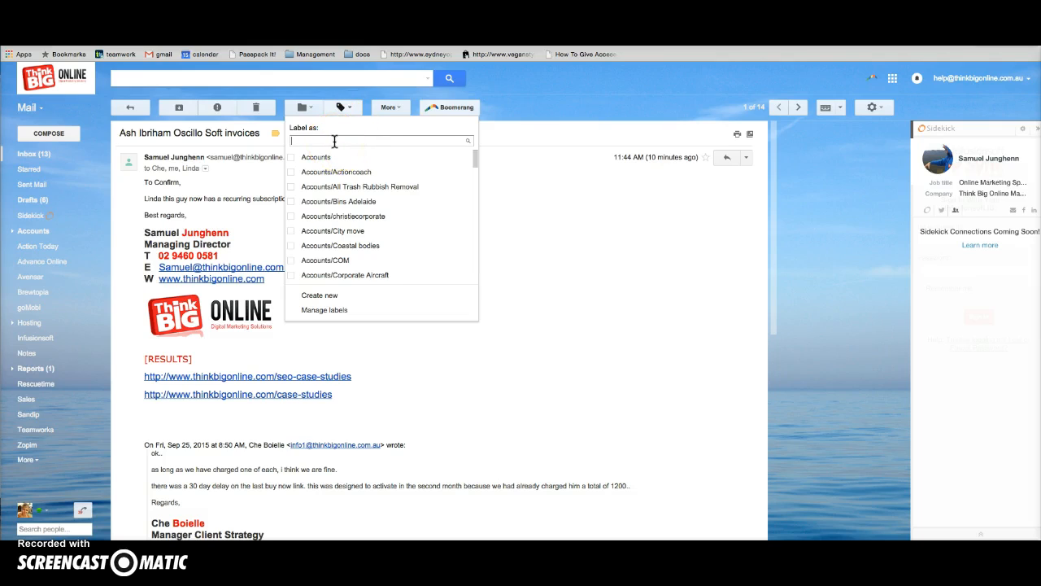
text(Read adn )
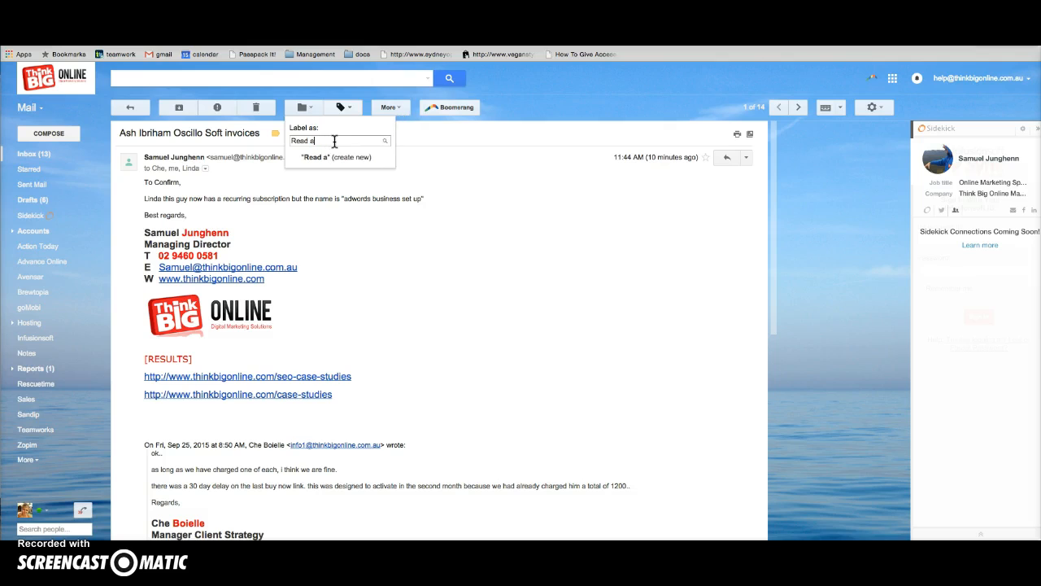
text(nd Review)
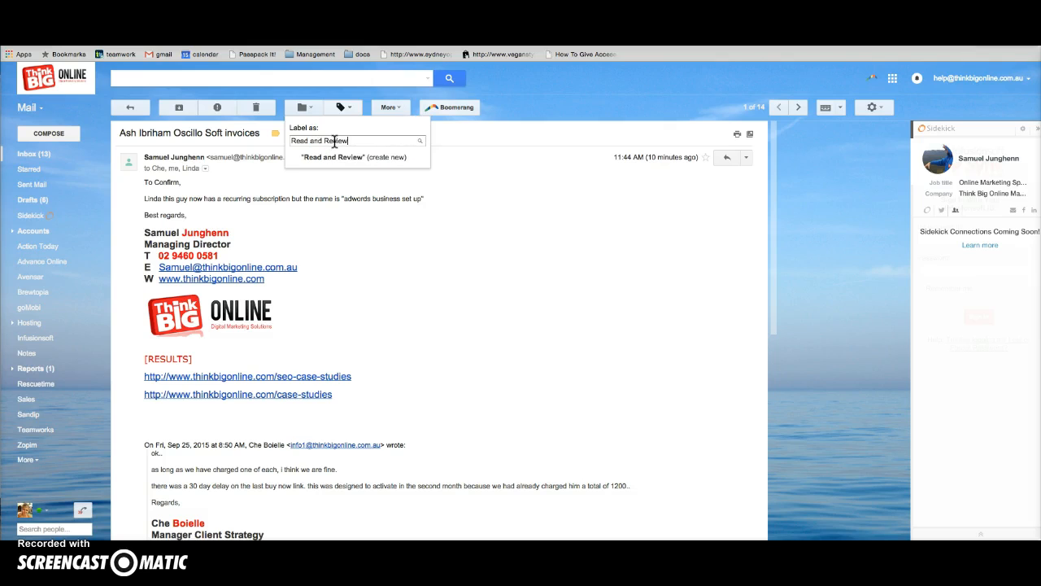
click(371, 157)
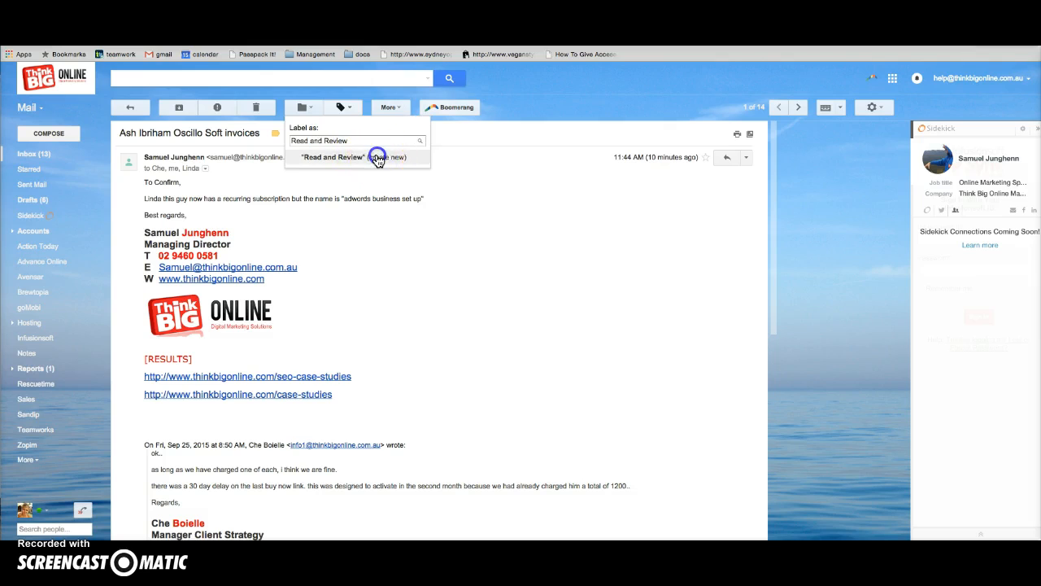
click(421, 353)
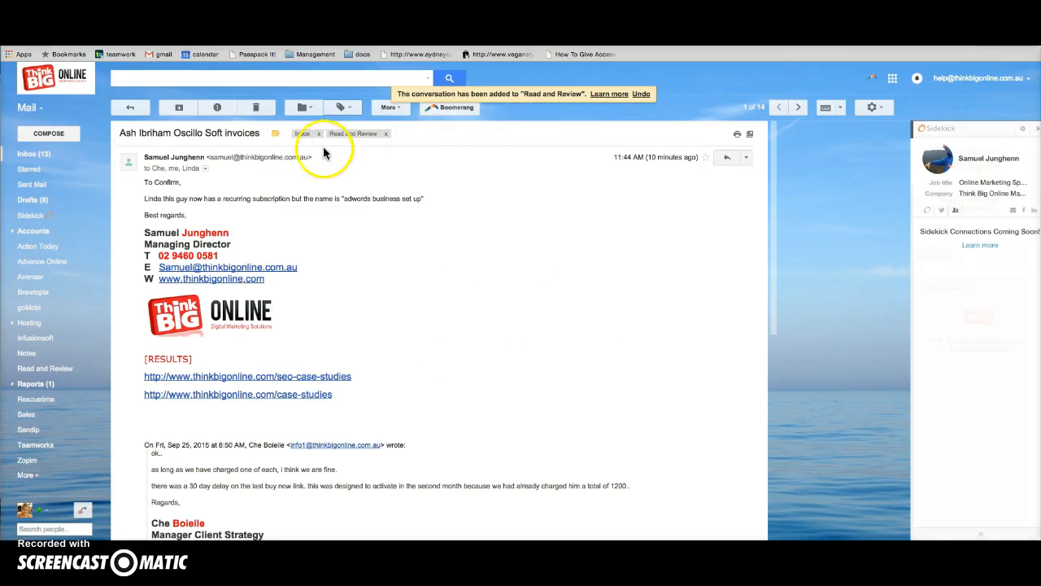
- Archive the invoices conversation by removing its Inbox label, then return to the reloaded inbox and check the review panel
click(317, 135)
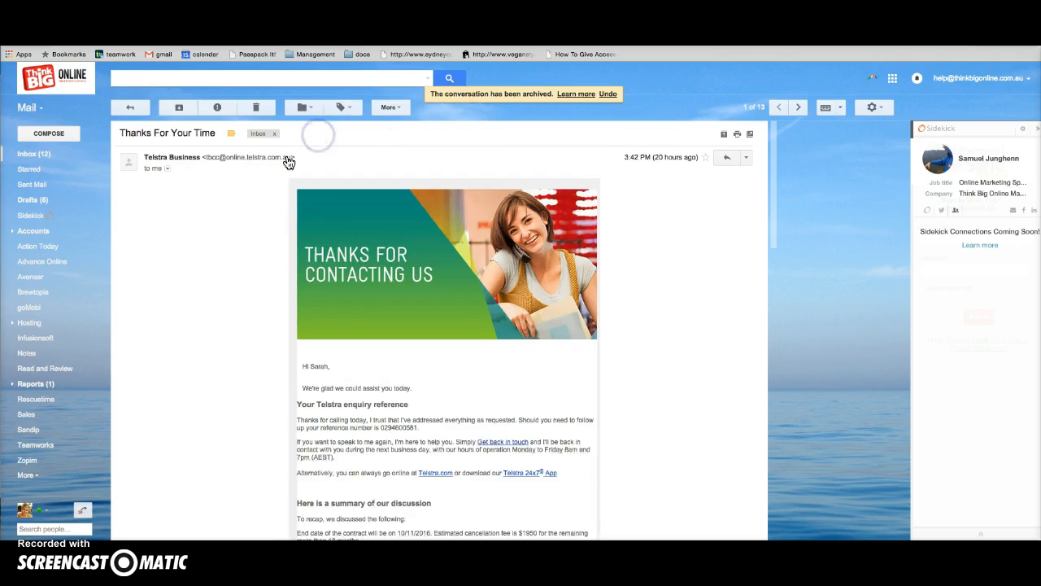
click(132, 108)
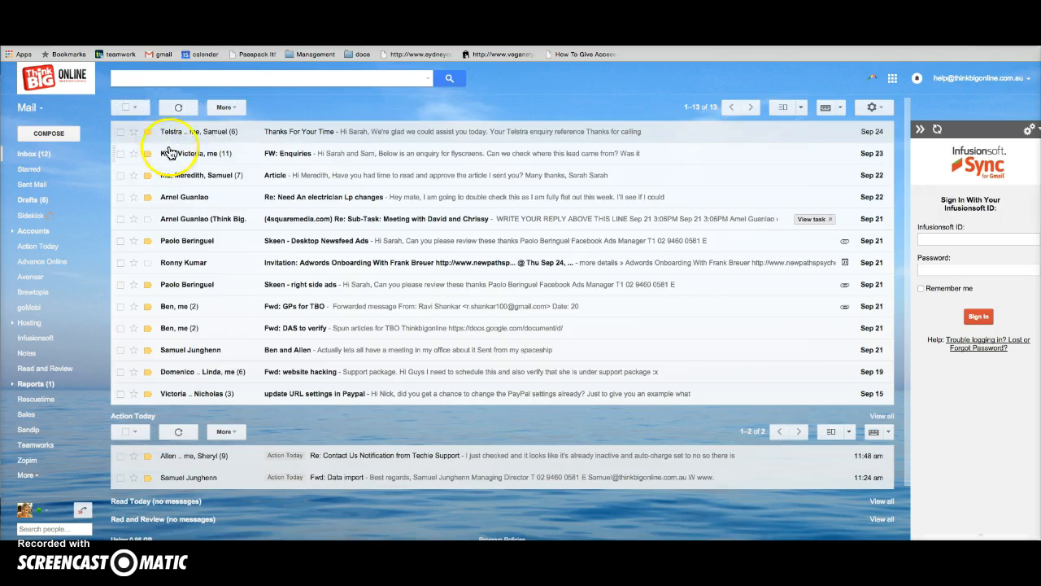
scroll(260, 431, down, 1)
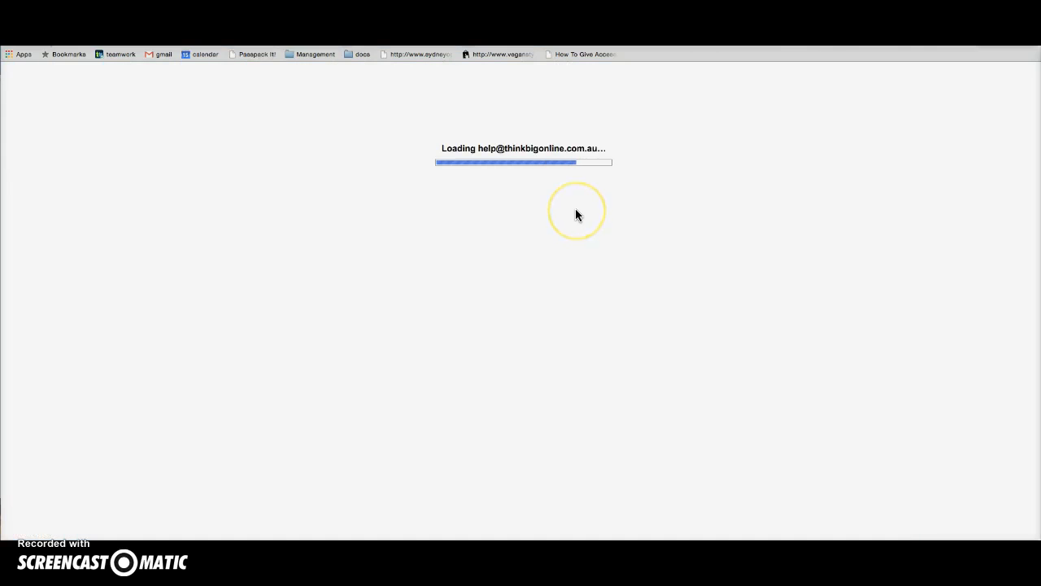
scroll(511, 213, down, 3)
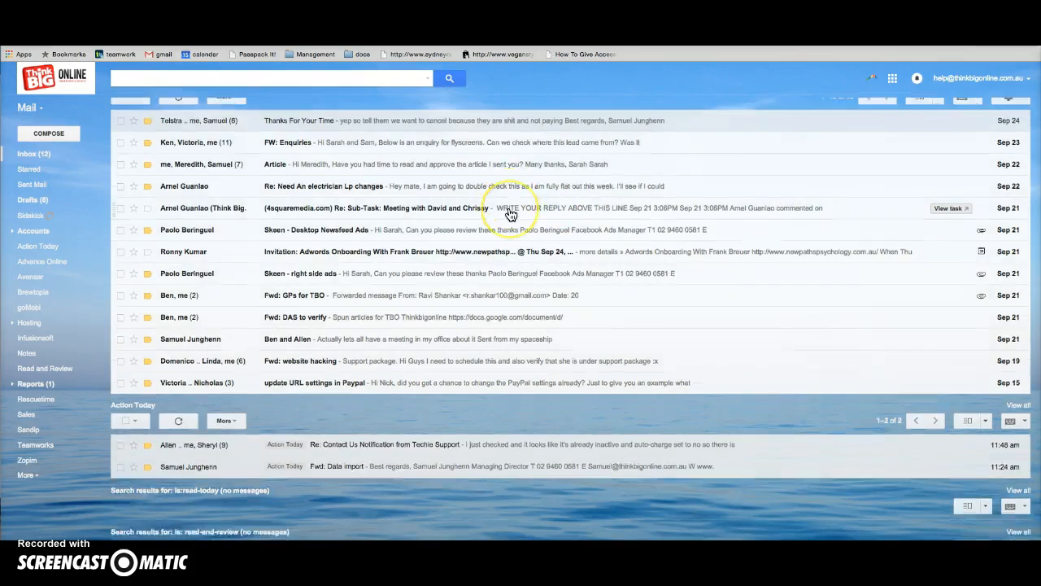
scroll(511, 213, down, 1)
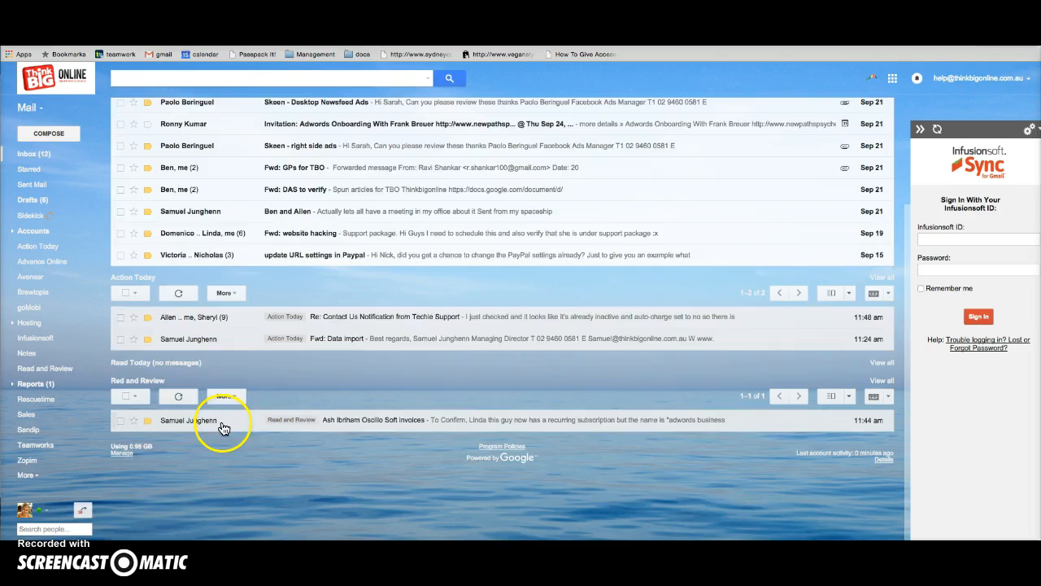
- Apply a newly created label named "Read Today" to the "Thanks For Your Time" conversation and archive it by removing its Inbox label
scroll(224, 429, up, 5)
click(293, 132)
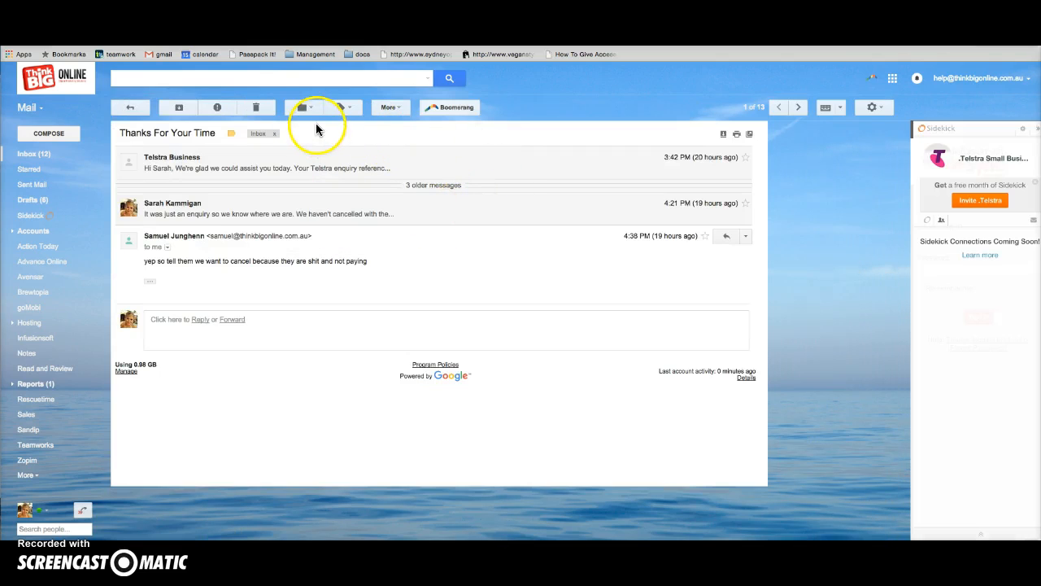
click(351, 107)
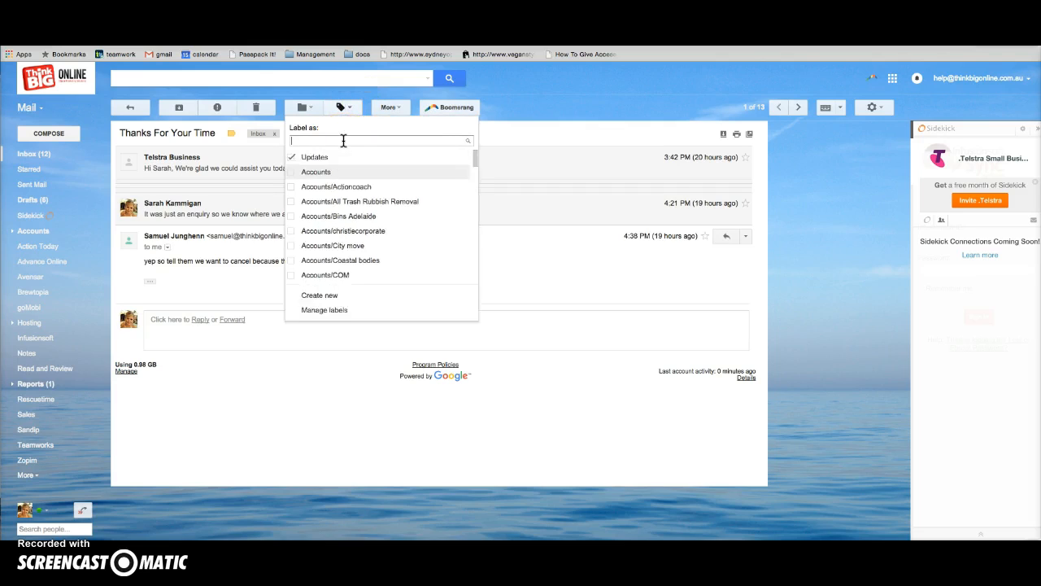
text(Read Today)
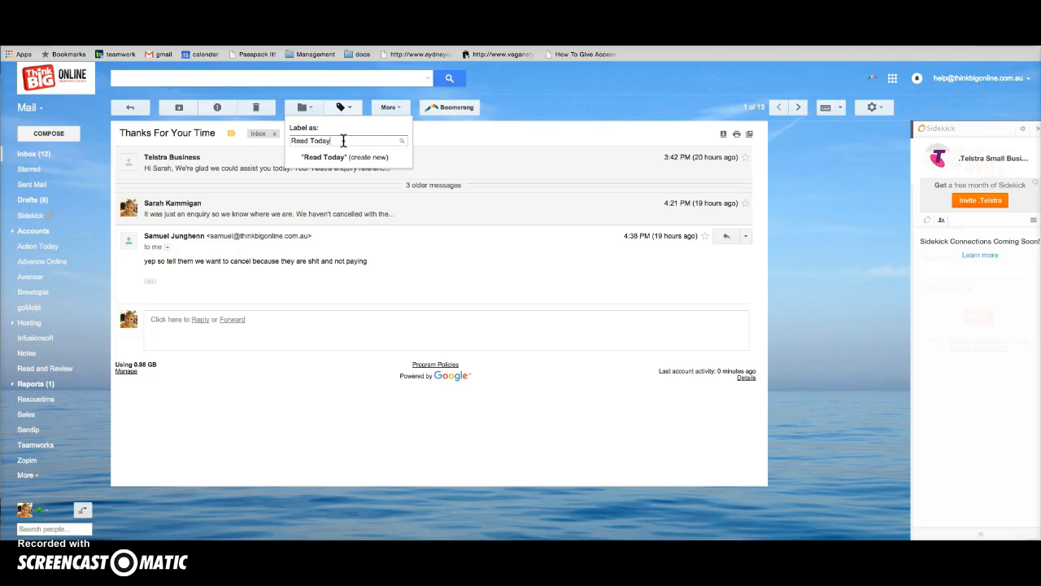
click(344, 155)
click(418, 352)
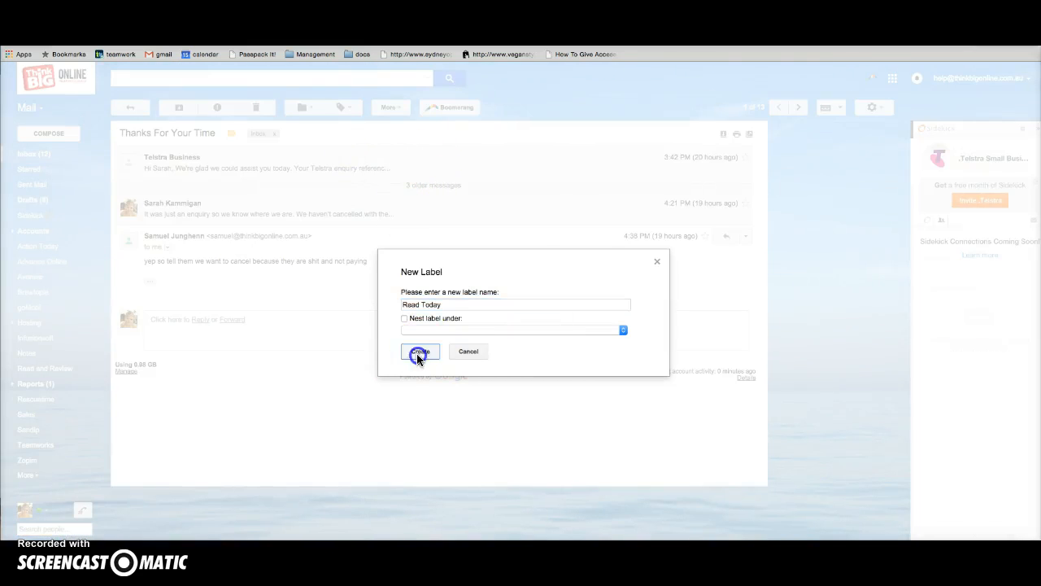
click(275, 135)
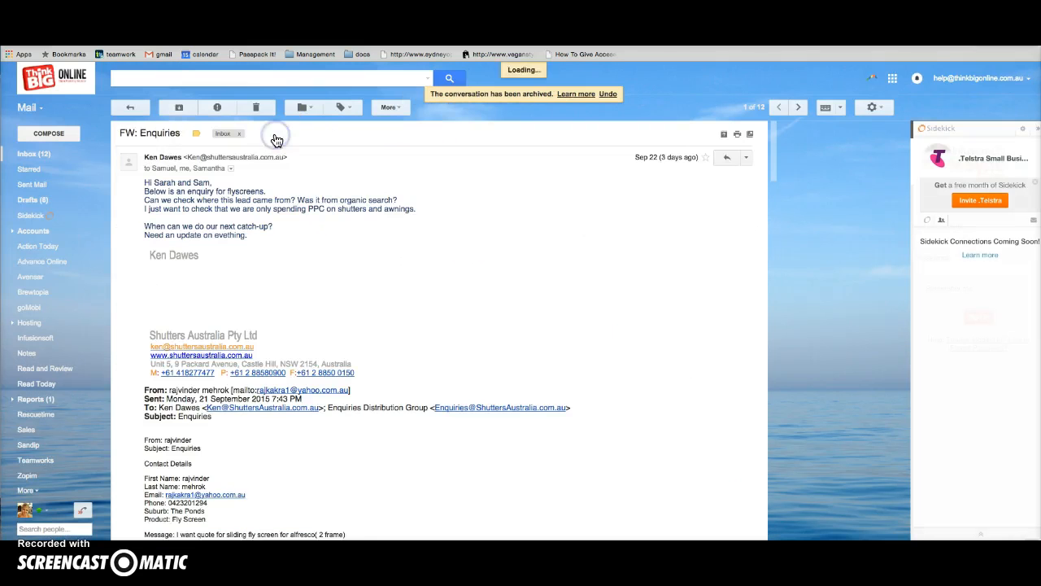
- Apply the existing Read Today label to the "FW: Enquiries" conversation and archive it by removing its Inbox label
click(347, 109)
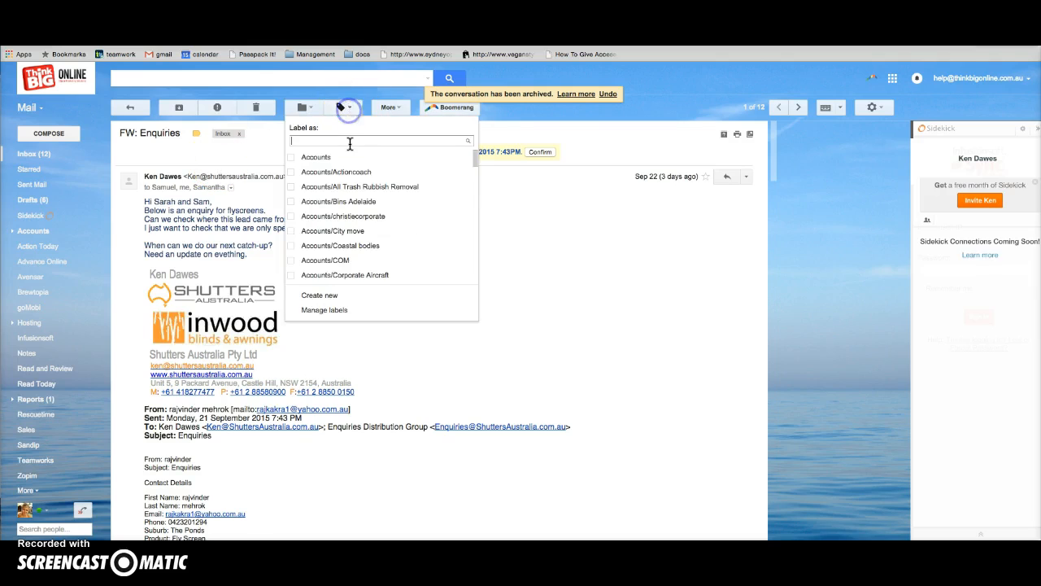
text(read)
click(332, 170)
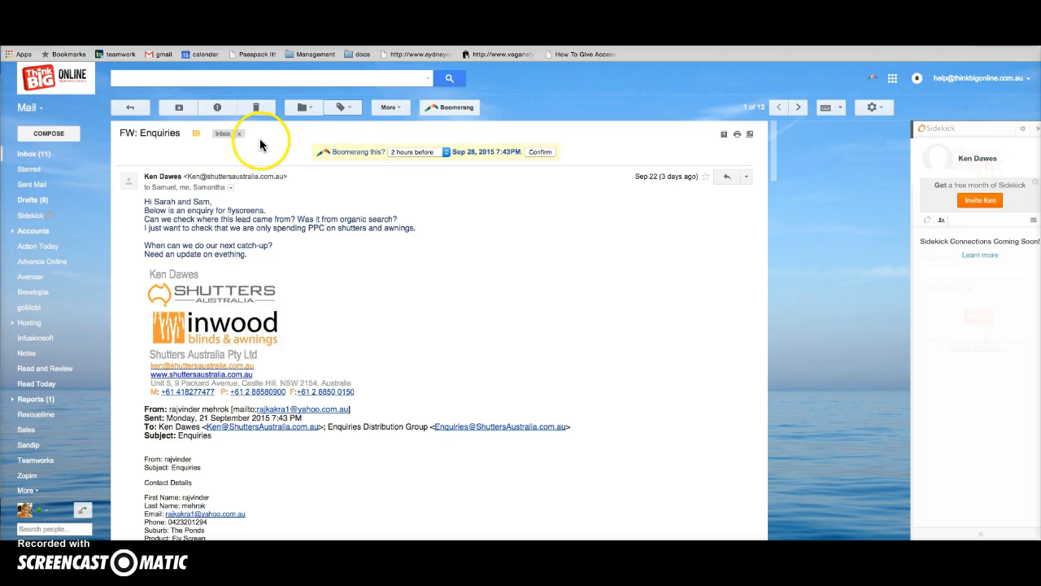
click(353, 109)
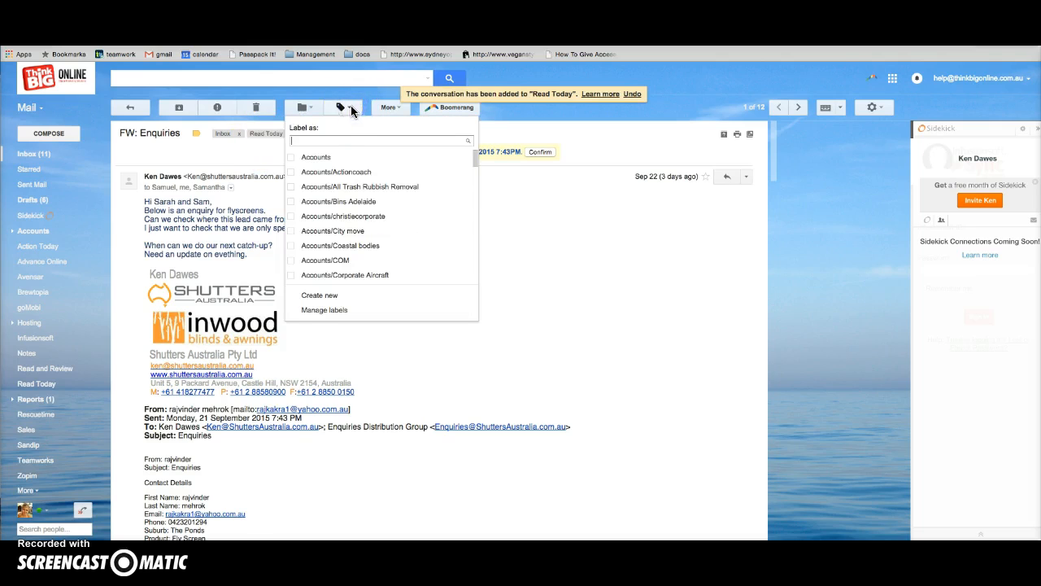
click(248, 155)
click(242, 135)
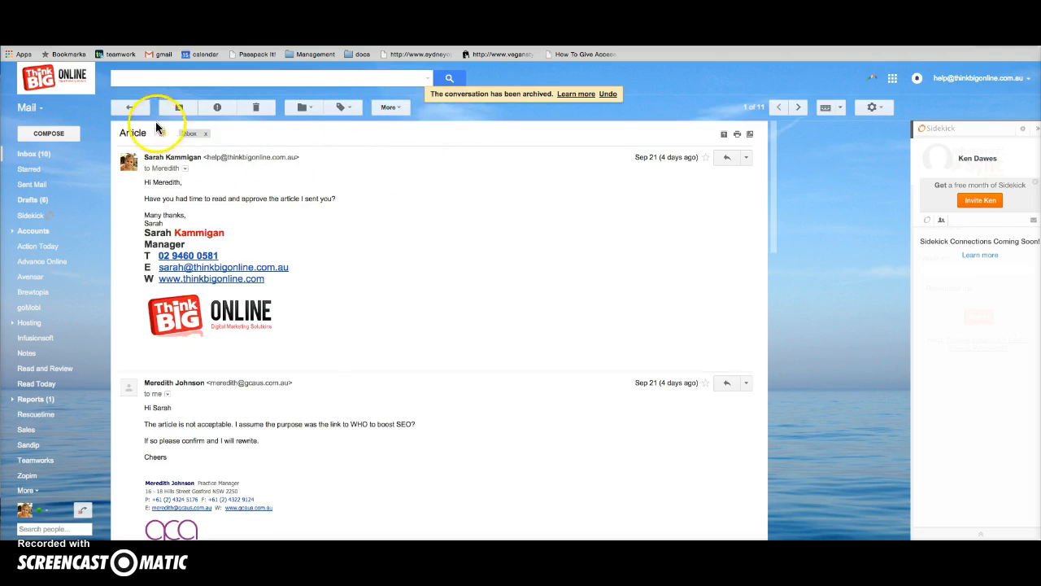
- Apply the Action Today label to the "Article" conversation and archive it by removing its Inbox label
click(348, 108)
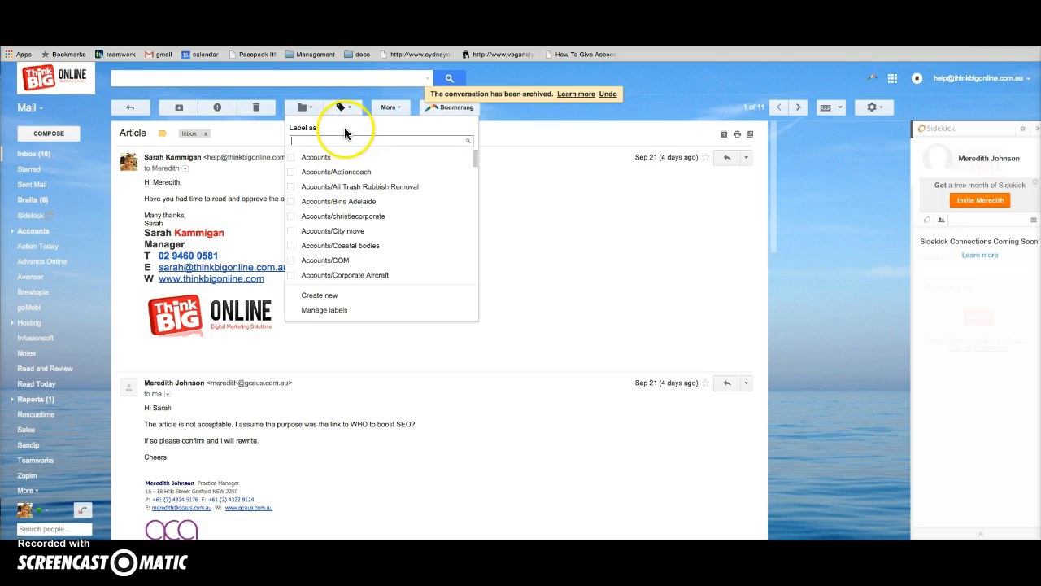
text(action)
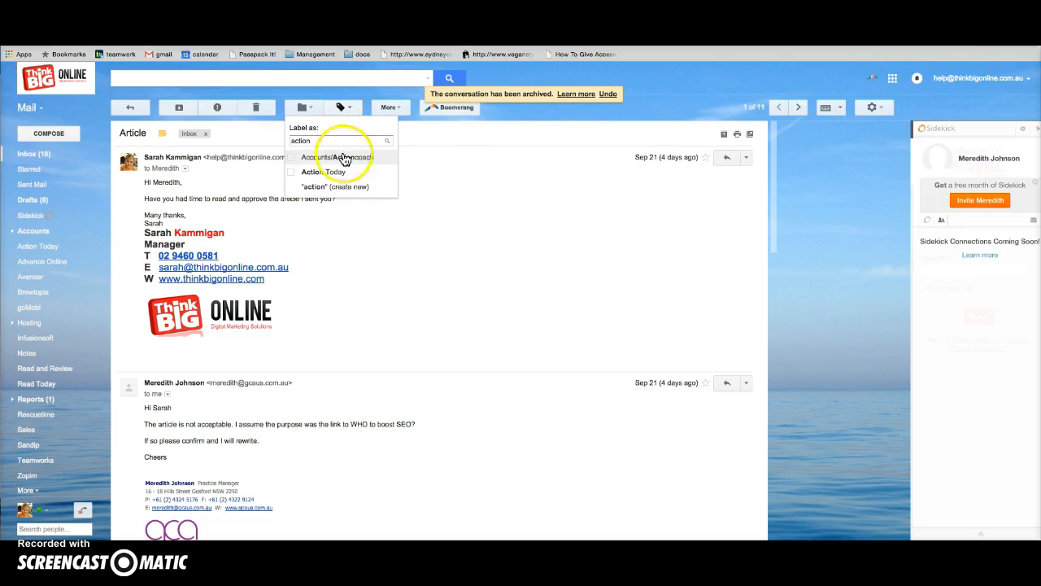
click(337, 170)
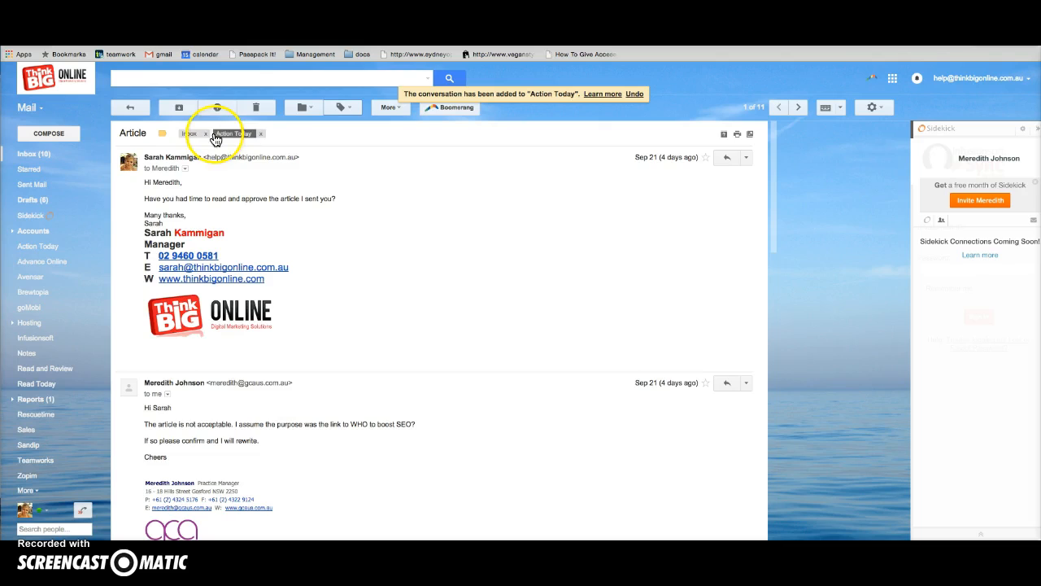
click(206, 133)
- Apply the Read and Review label to the "Re: Need An electrician Lp changes" conversation and archive it by removing its Inbox label
click(342, 106)
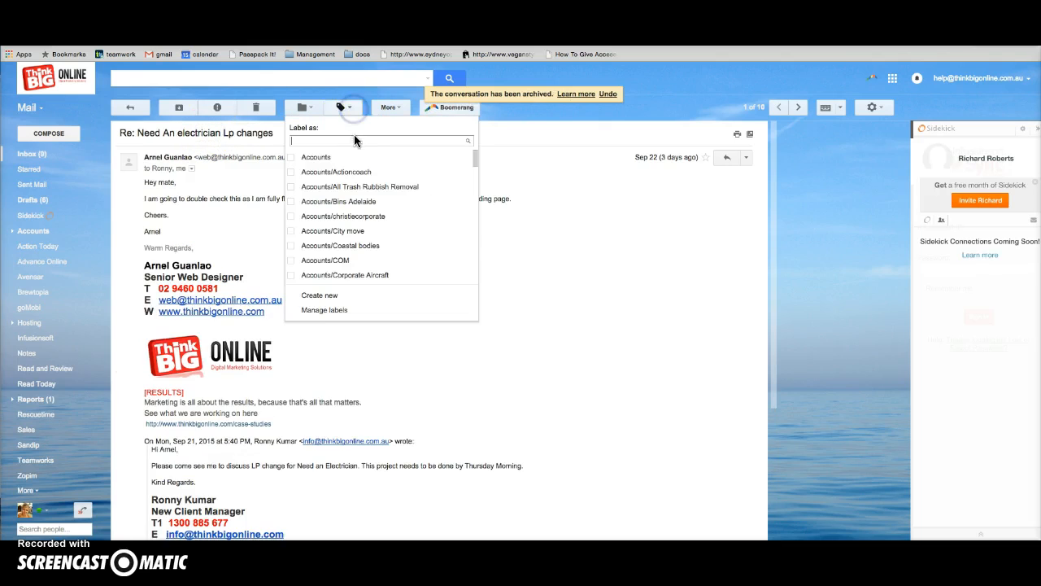
text(read)
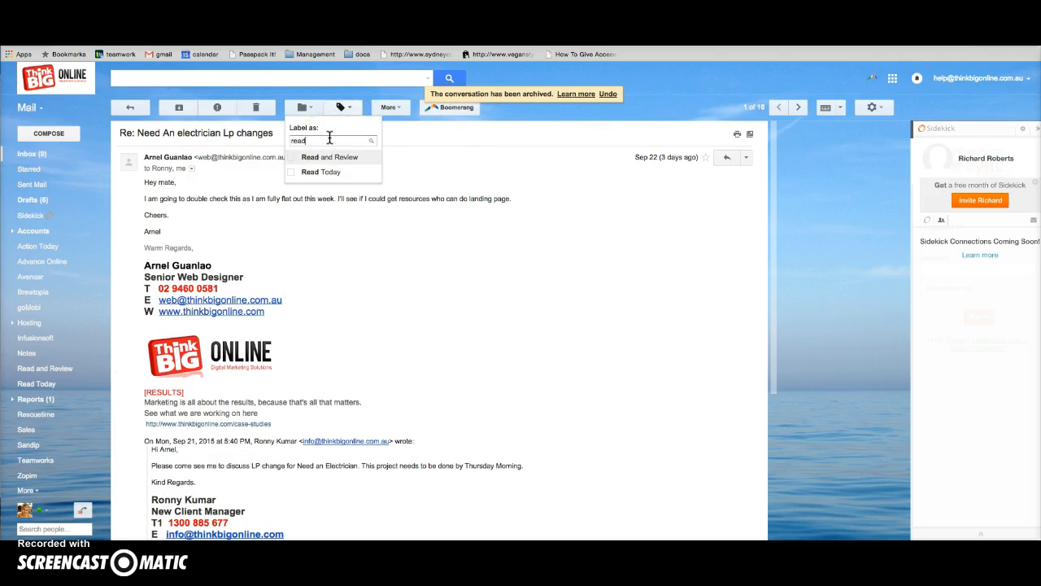
click(329, 160)
click(332, 134)
- Return to the inbox, reload the page and check the sorted emails in the Action Today, Read Today and review panels
click(129, 110)
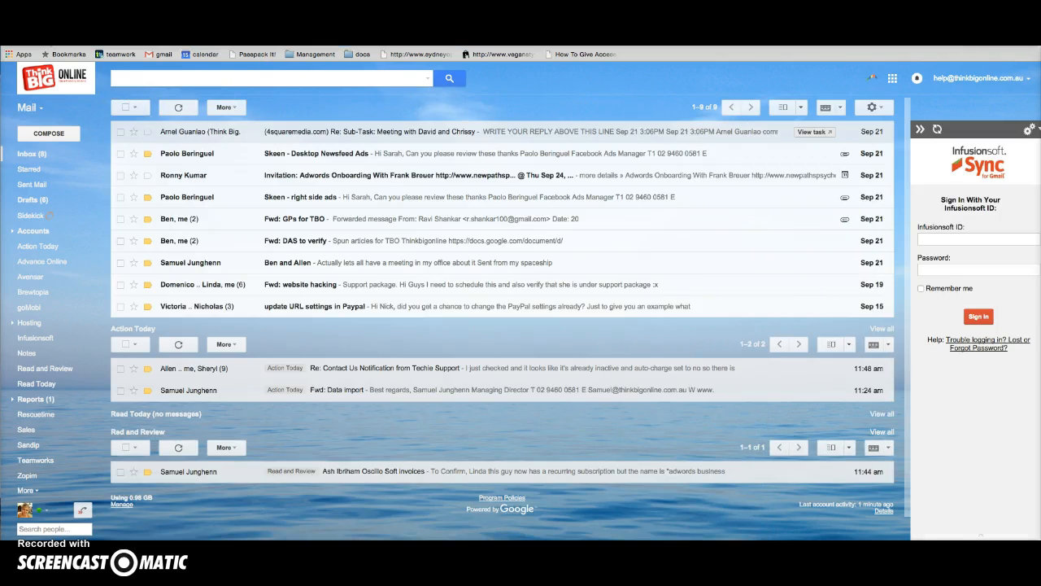
key(super+r)
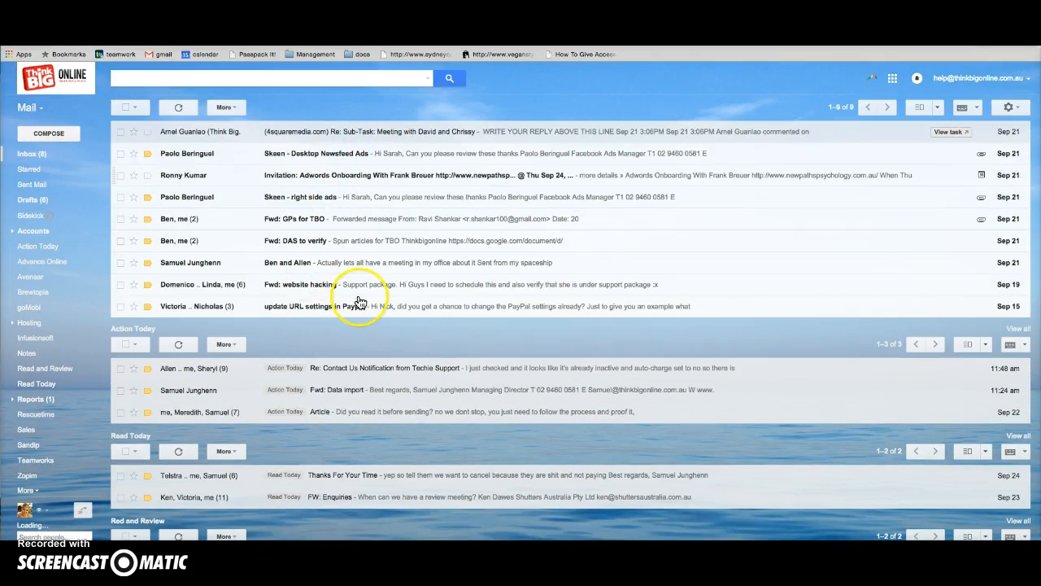
scroll(360, 301, down, 3)
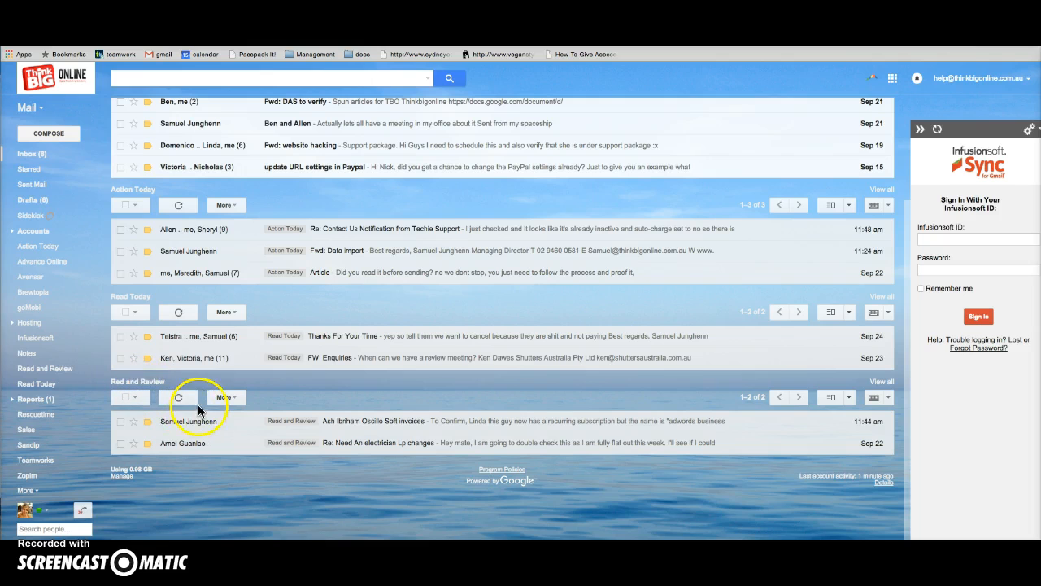
scroll(284, 437, up, 3)
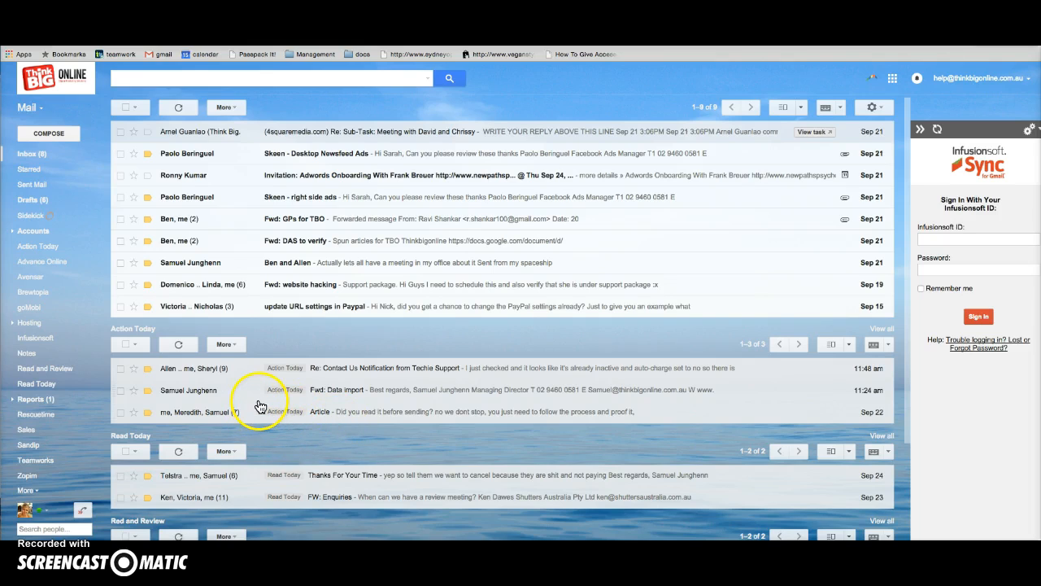
- Open "Re: Contact Us Notification from Techie Support" from the Action Today panel and start forwarding its latest message, entering the colleague's address as recipient
click(294, 372)
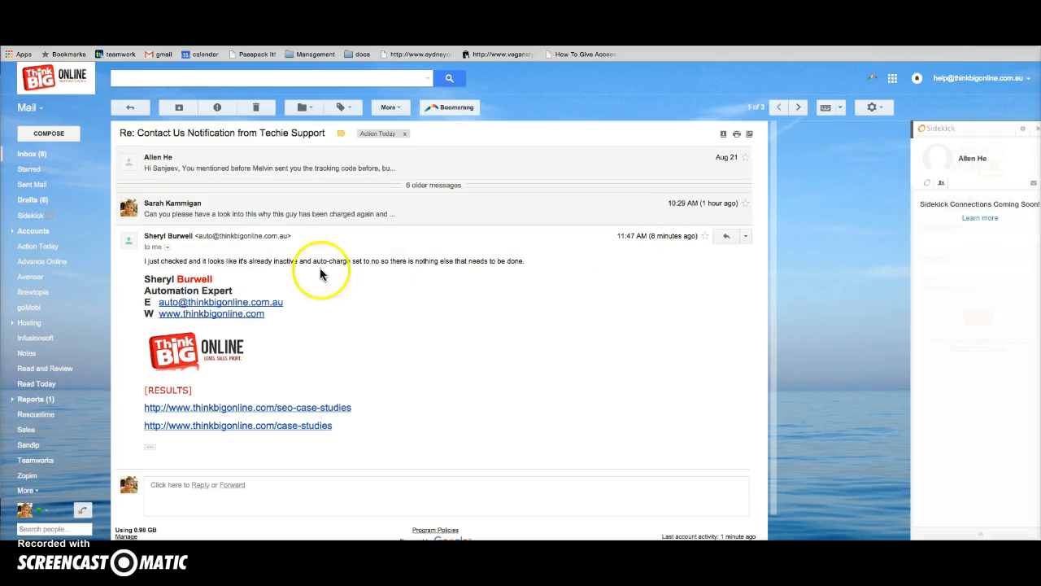
click(745, 237)
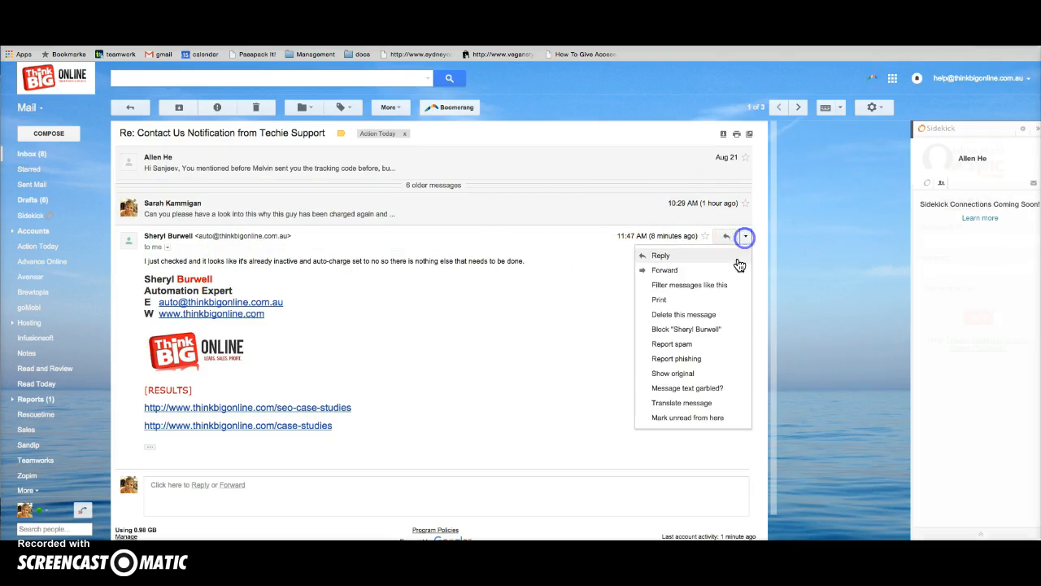
click(733, 272)
text(ben)
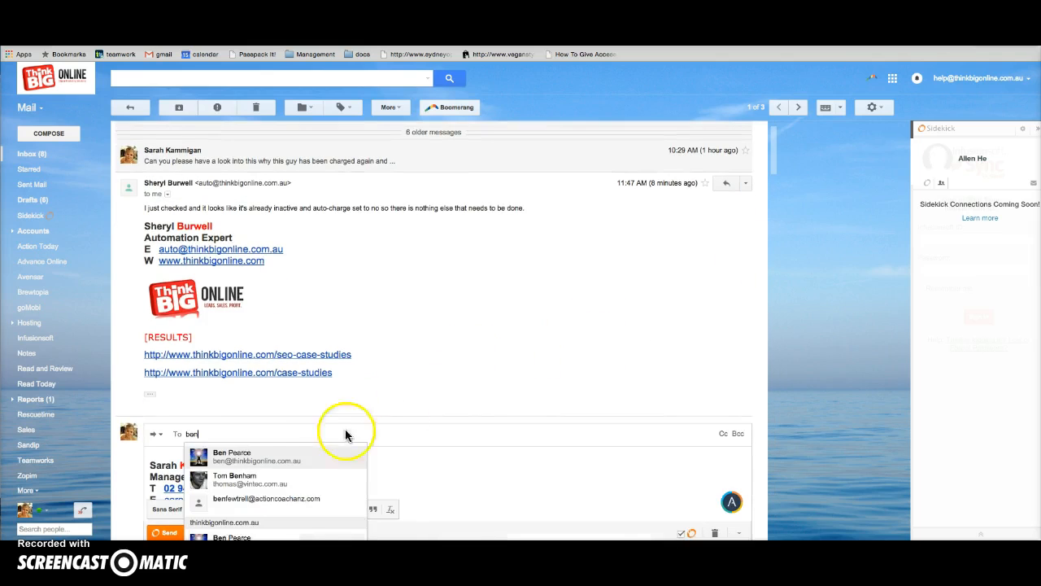
click(287, 454)
scroll(312, 429, down, 4)
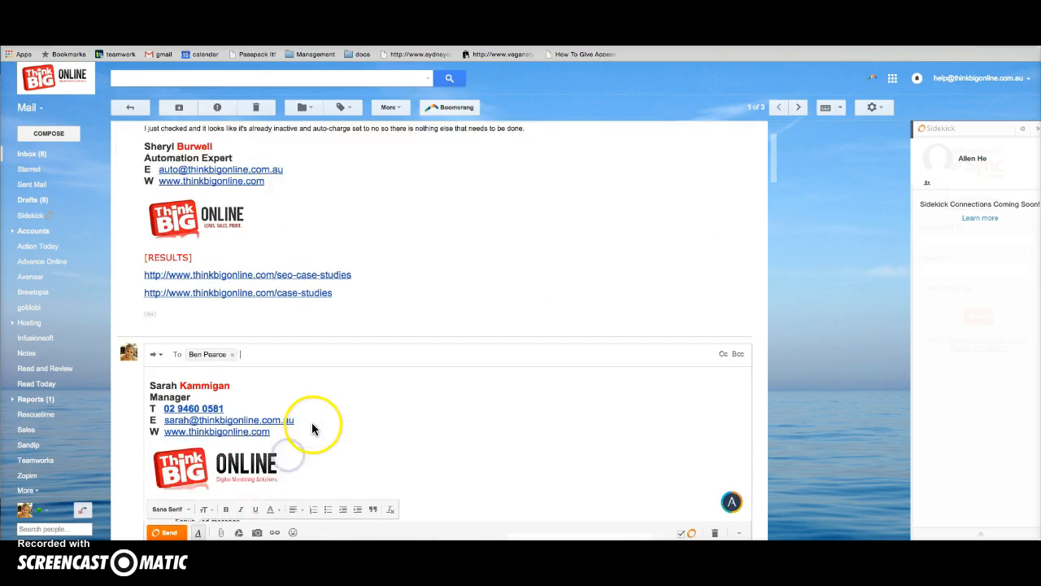
- Send the forwarded message, and clear the conversation from Action Today by removing that label and archiving it, returning to the inbox
click(171, 533)
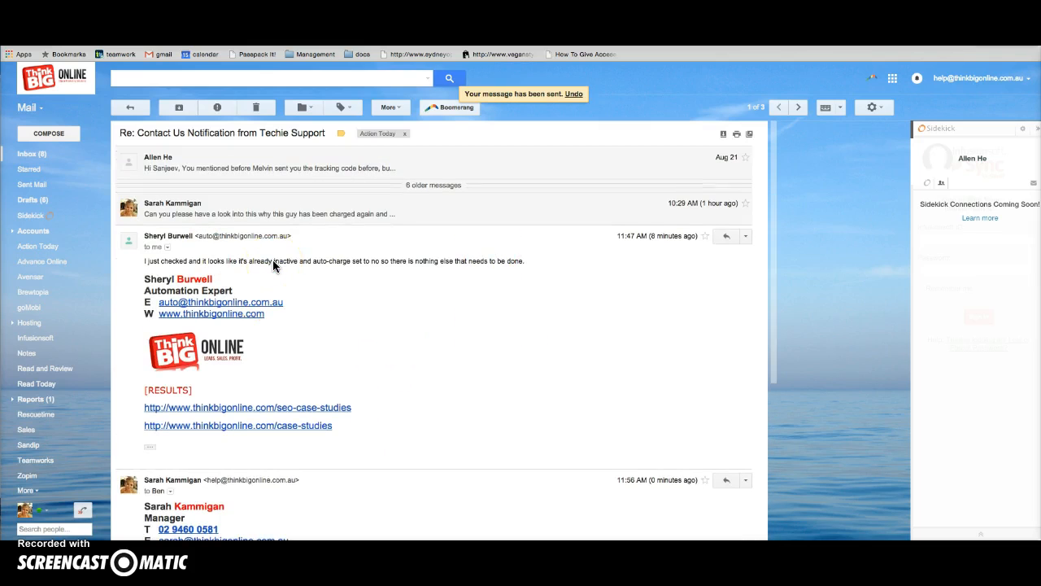
click(405, 137)
click(175, 106)
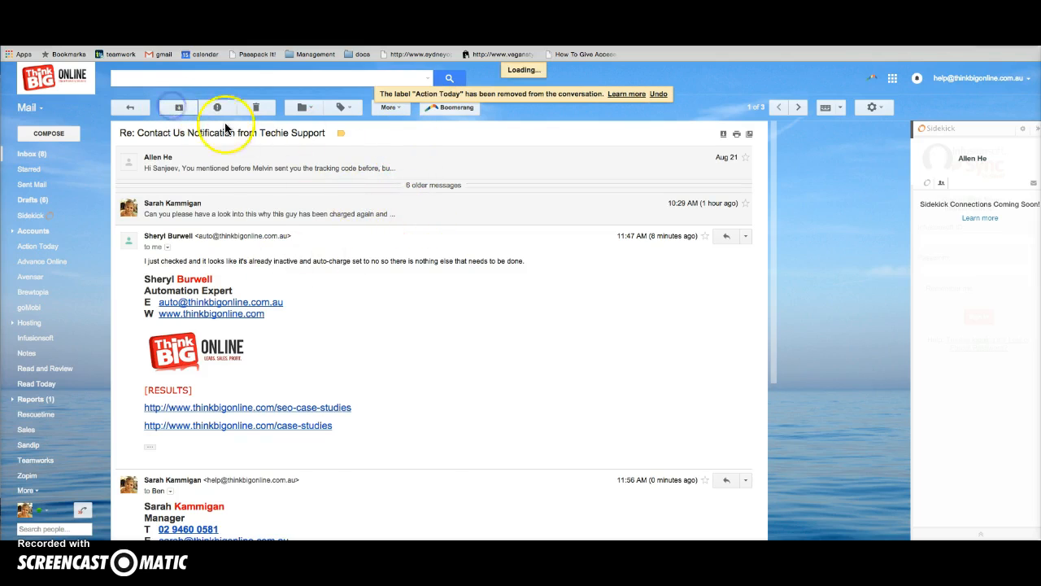
click(125, 111)
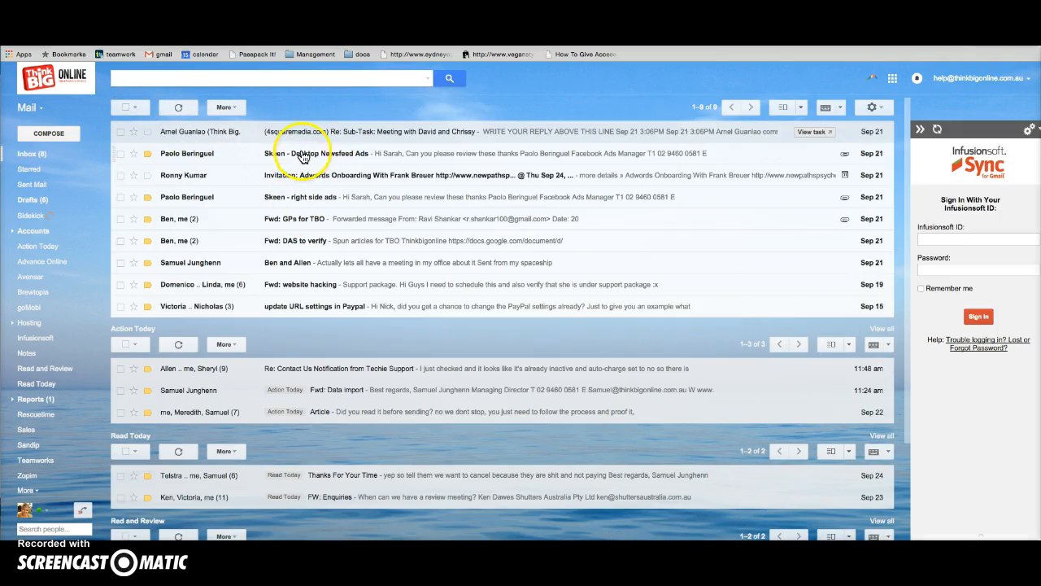
- View the "Skeen - Desktop Newsfeed Ads" email and the Adwords Onboarding invitation, and expand the Accounts label to show its client sublabels
click(303, 156)
click(128, 106)
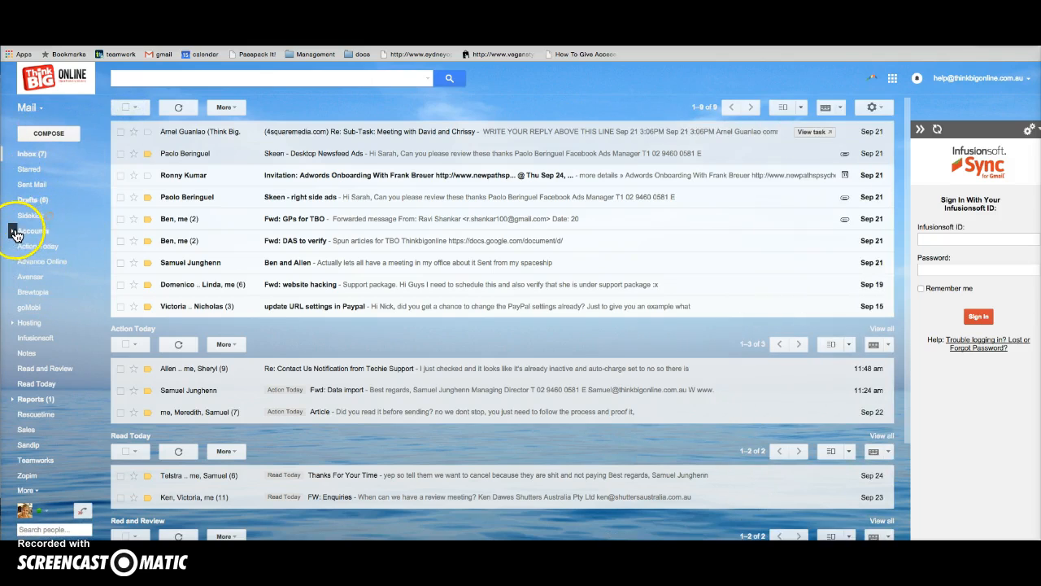
click(14, 233)
drag(170, 220, 201, 220)
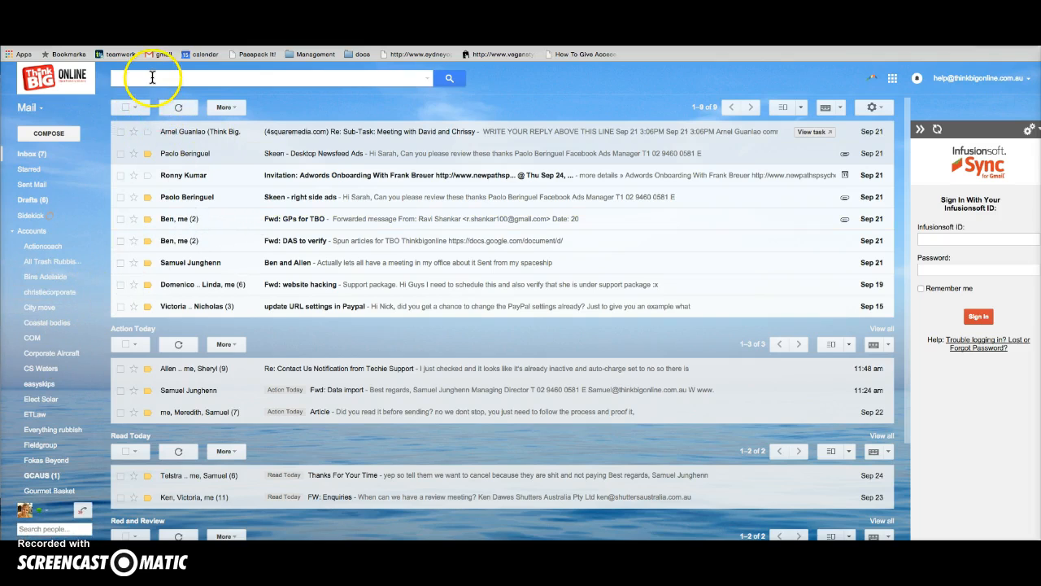
click(281, 177)
click(123, 107)
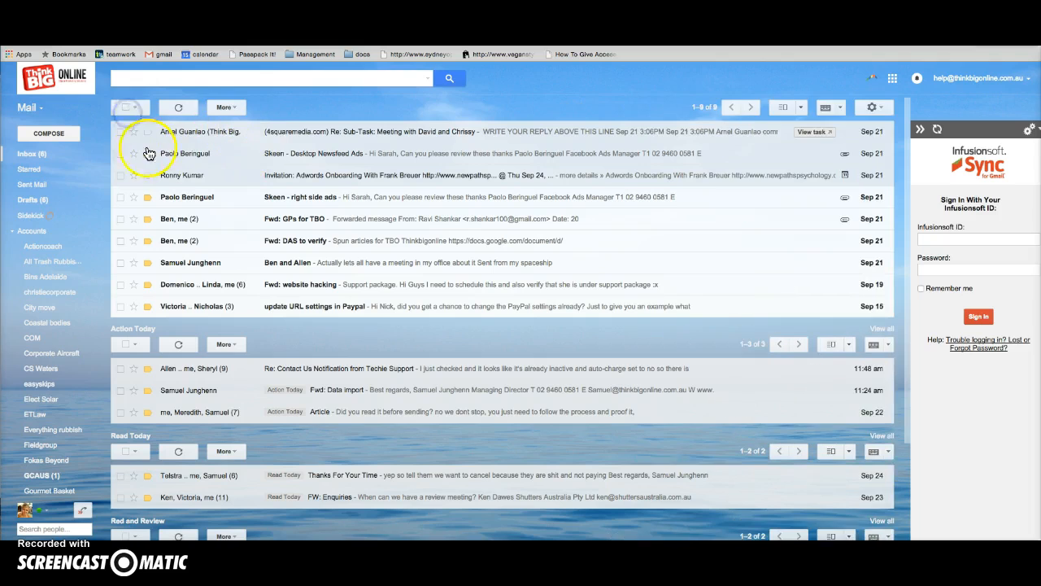
- With "Skeen - Desktop Newsfeed Ads" selected, look up the Coastal bodies label by searching mail for "coasta", and clear the search and selection
click(120, 153)
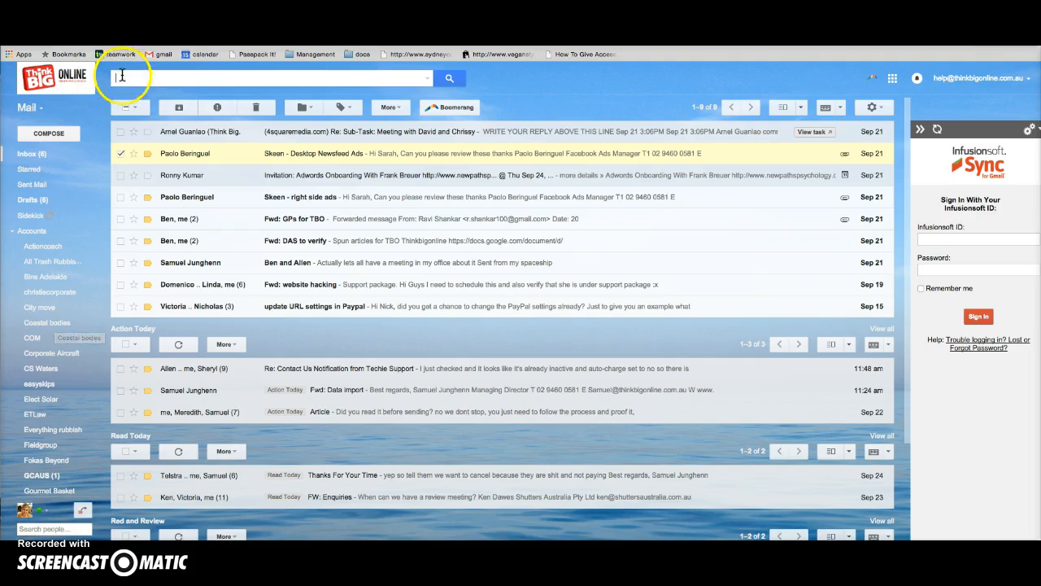
text(asta)
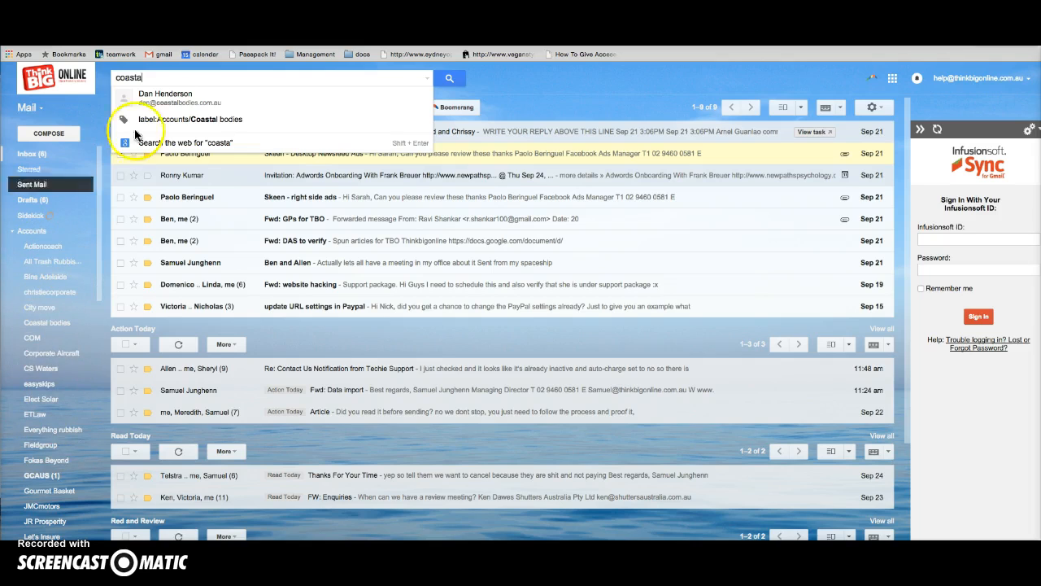
key(BackSpace)
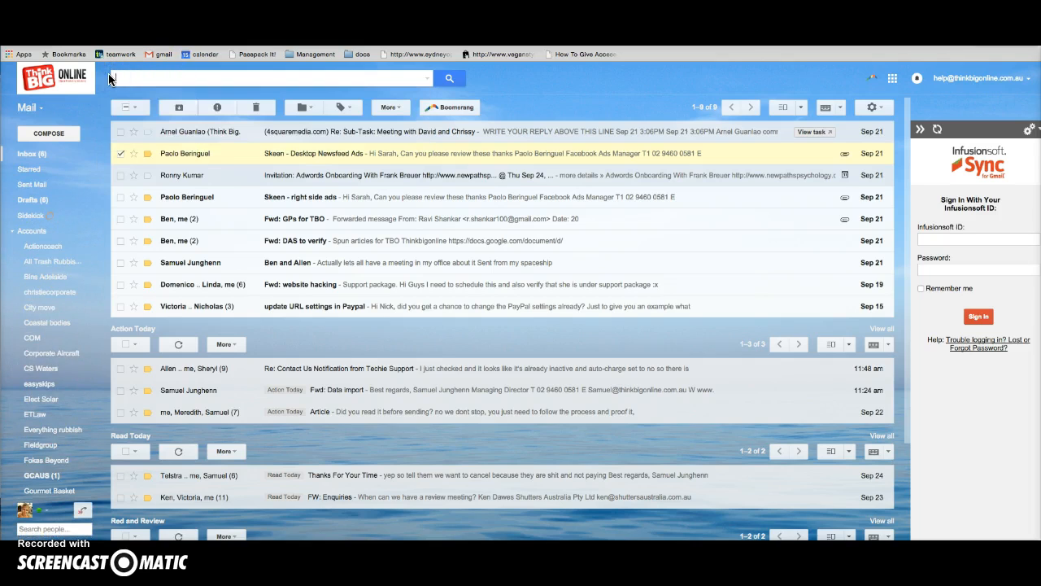
click(118, 153)
scroll(393, 232, down, 3)
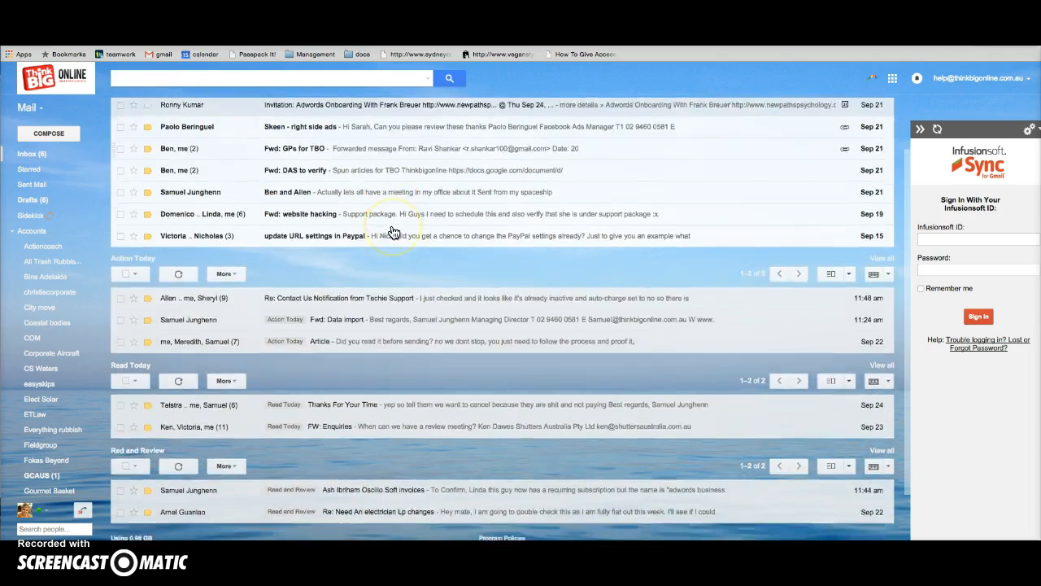
scroll(393, 232, up, 3)
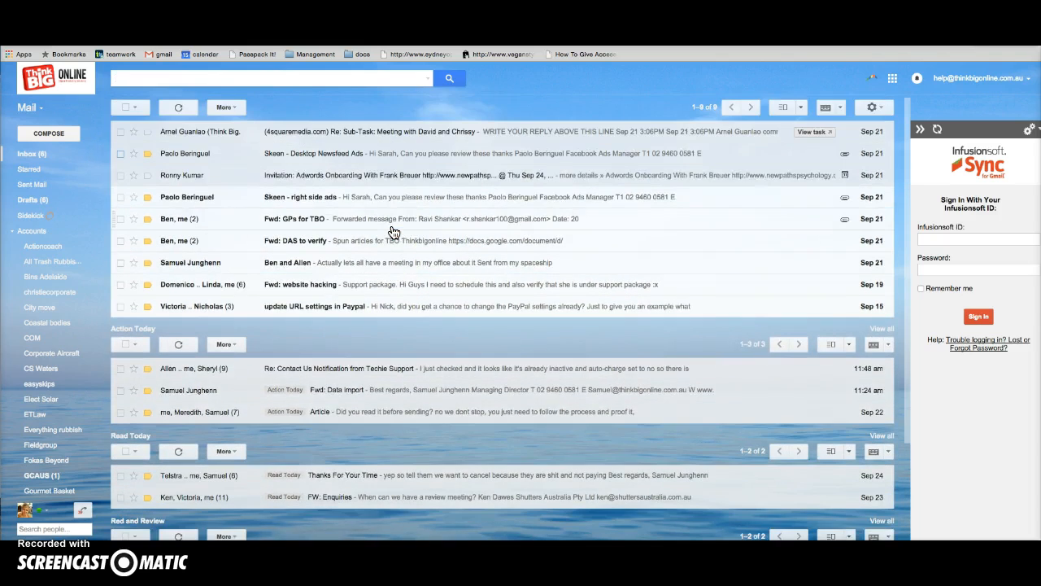